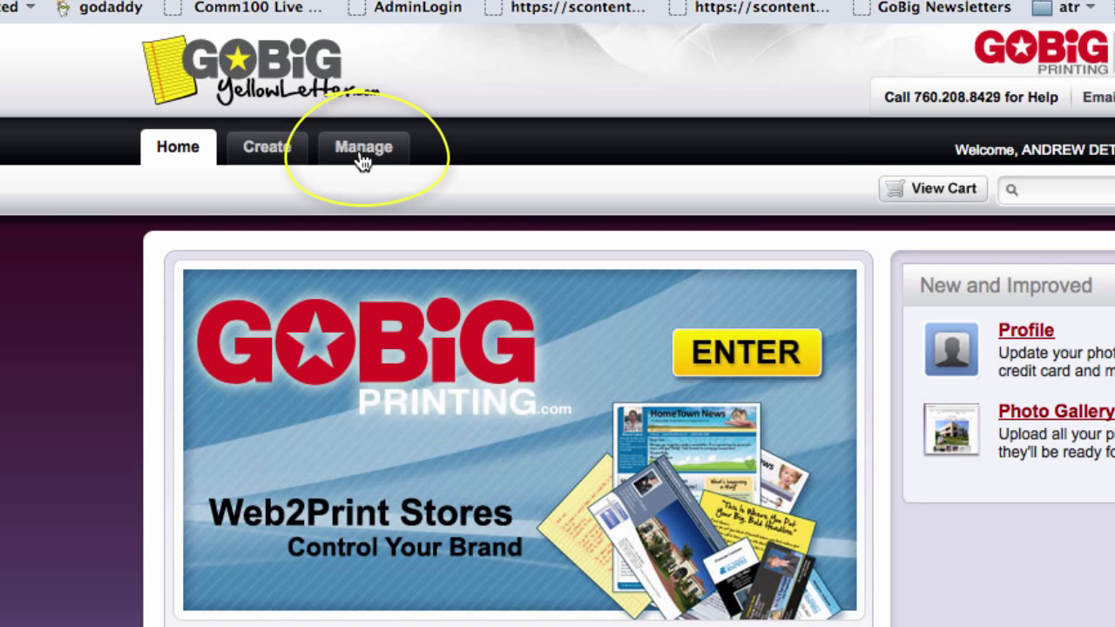
Start a new mailing list under My Contacts, using the method of uploading a CSV file.
click(364, 148)
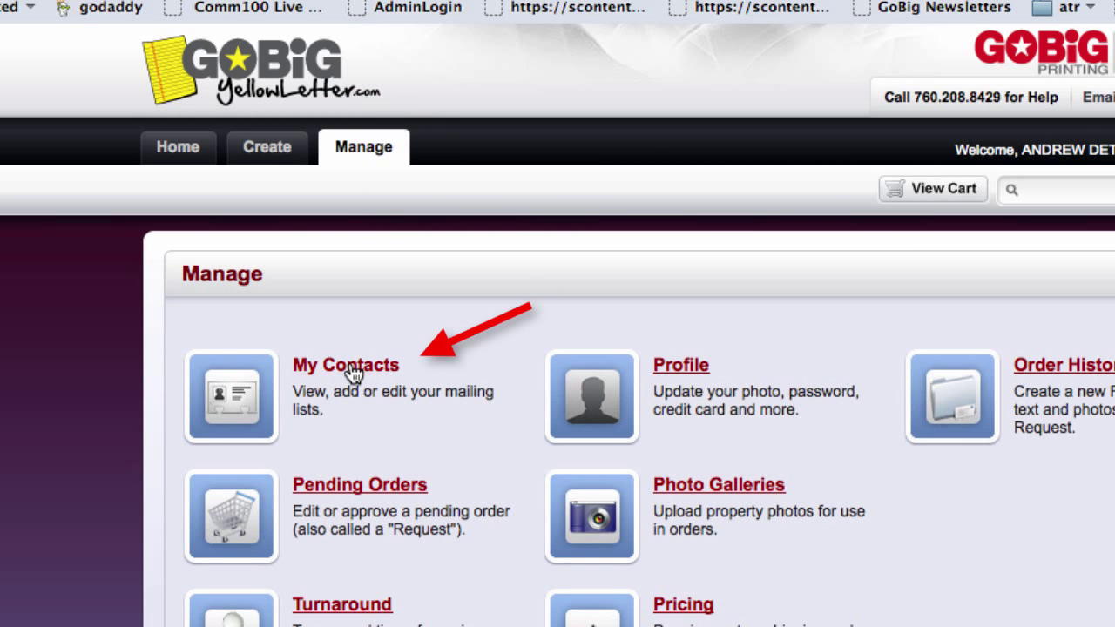
click(351, 368)
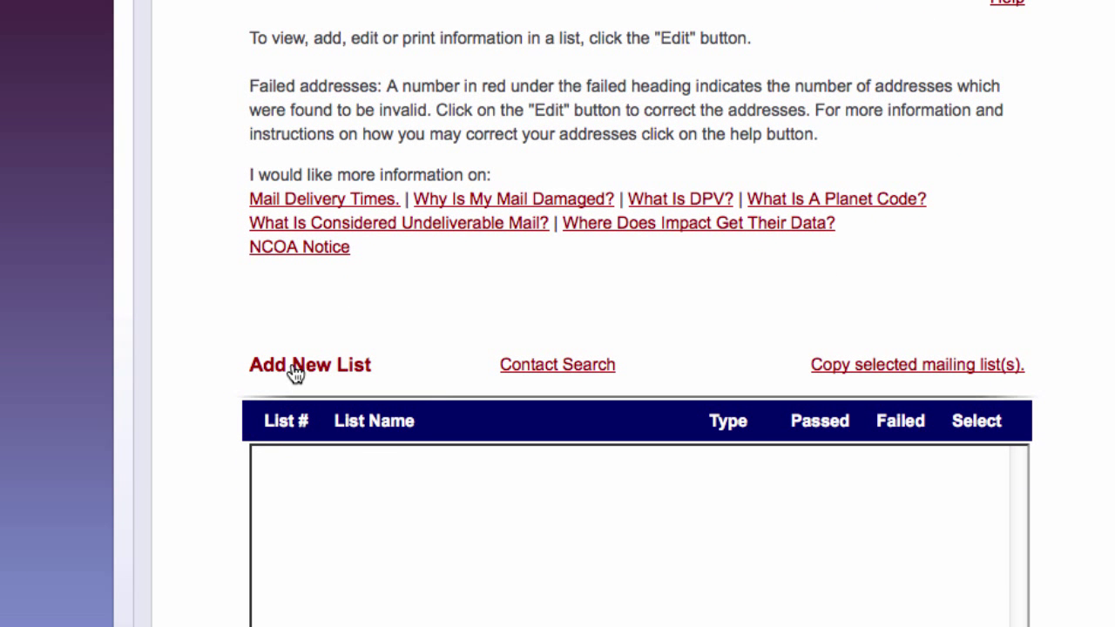
click(296, 373)
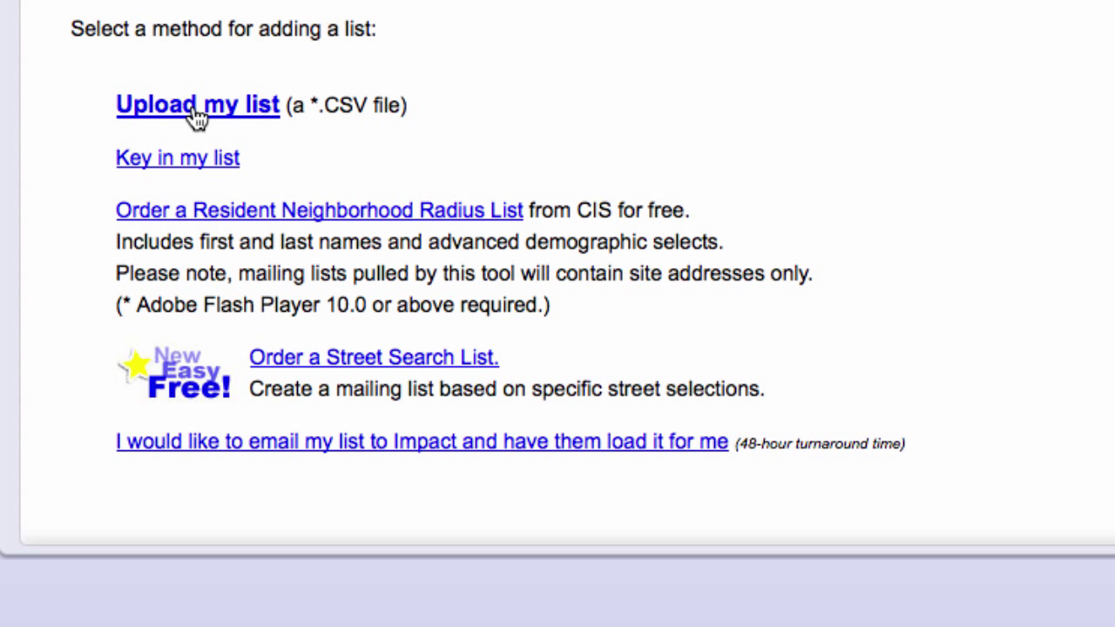
click(196, 119)
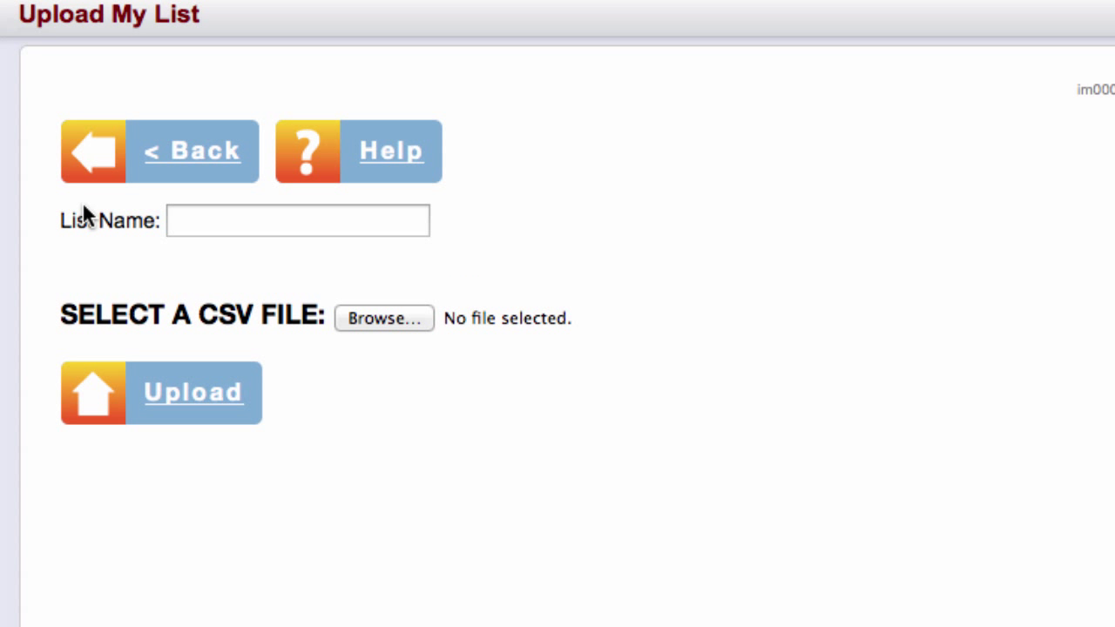
Name the new mailing list "Absentee Owner List 01".
click(199, 226)
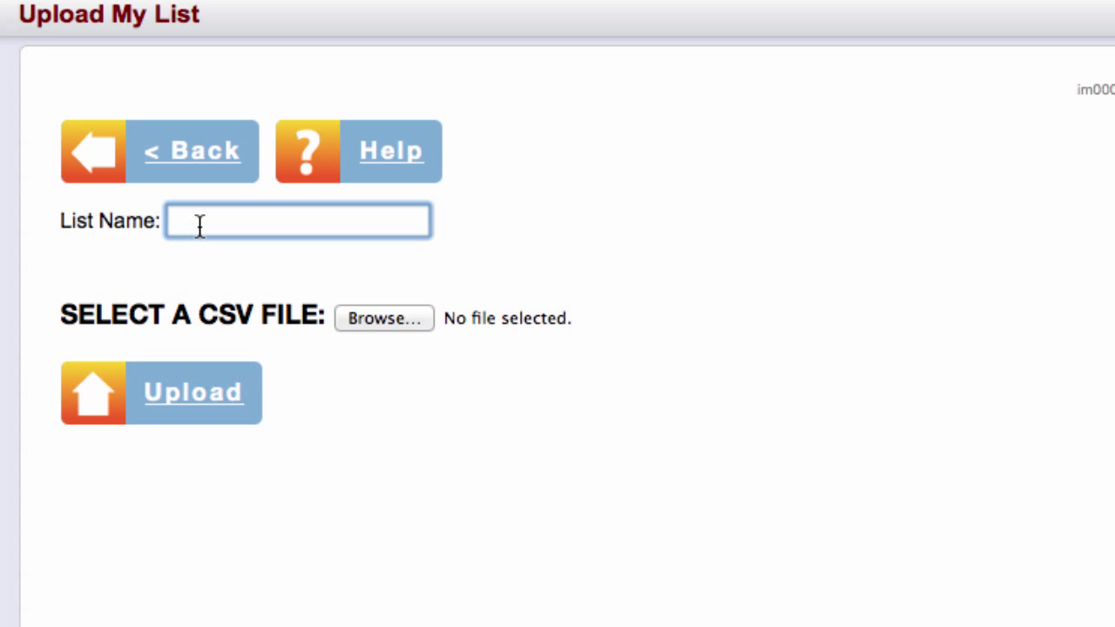
text(Absentee On)
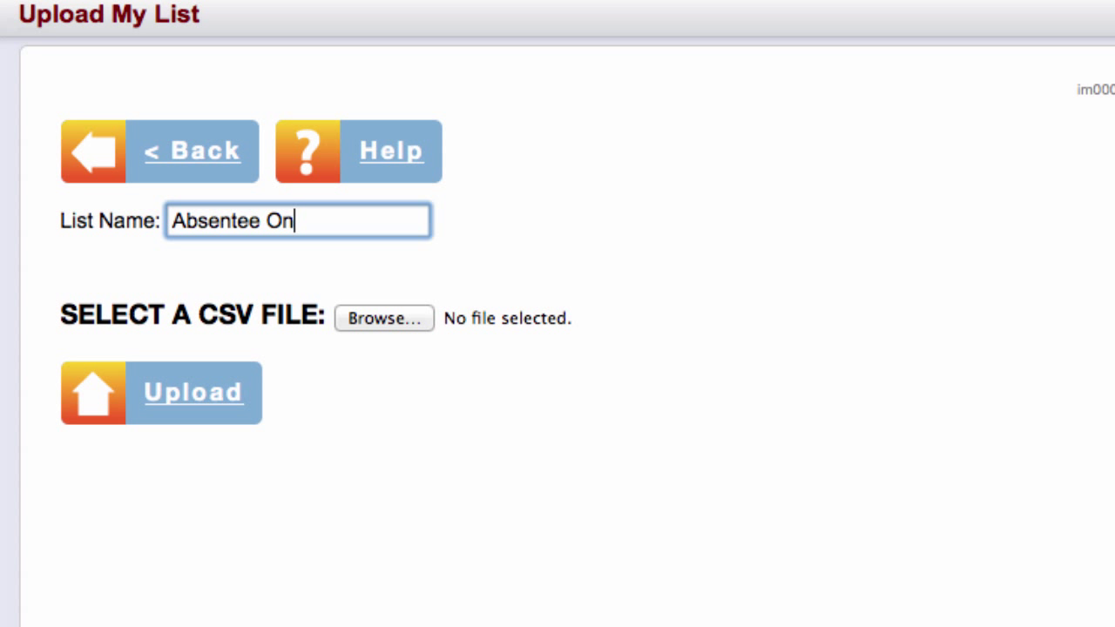
key(BackSpace)
text(wen)
key(BackSpace)
key(BackSpace)
text(ner List 01)
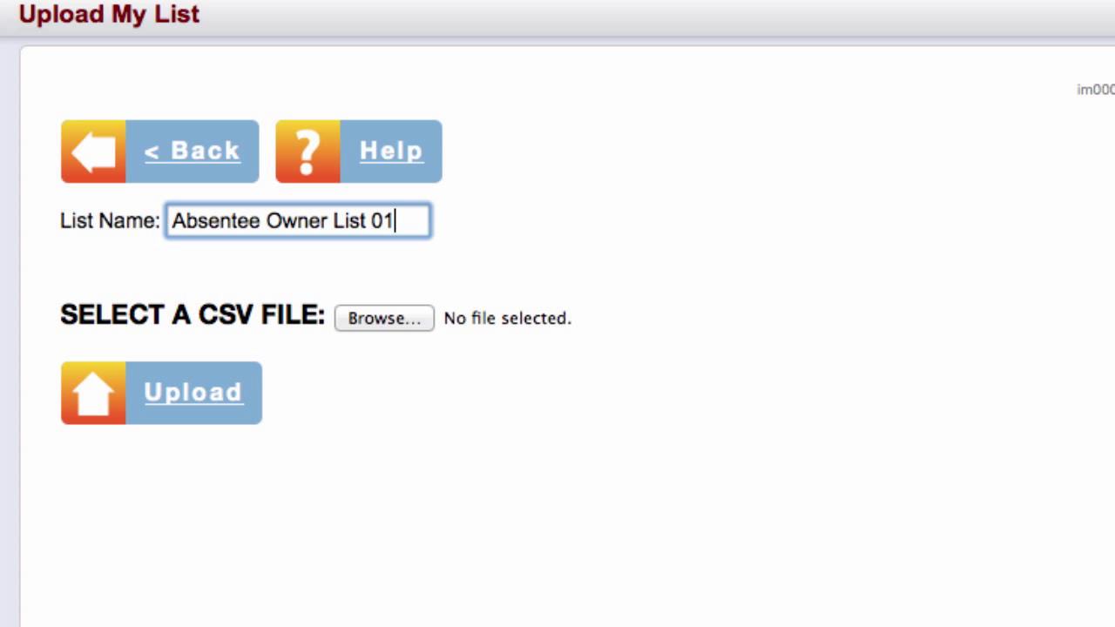
Choose Absentee_Owner-List01.csv from the Data-Sample folder in studiotoolz and upload it.
click(383, 317)
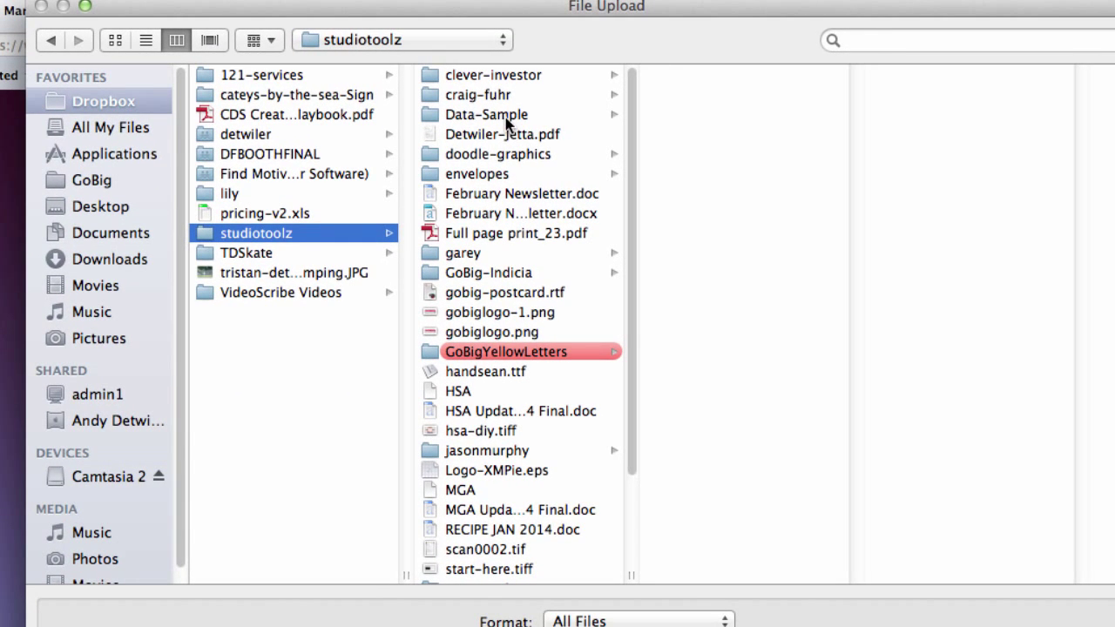
click(502, 121)
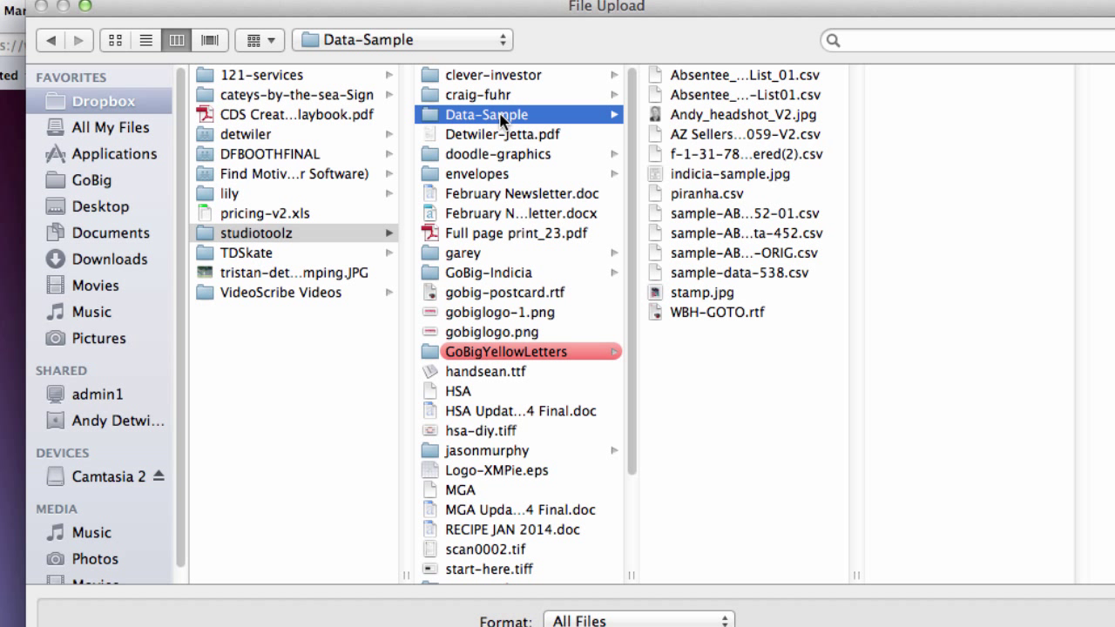
click(781, 95)
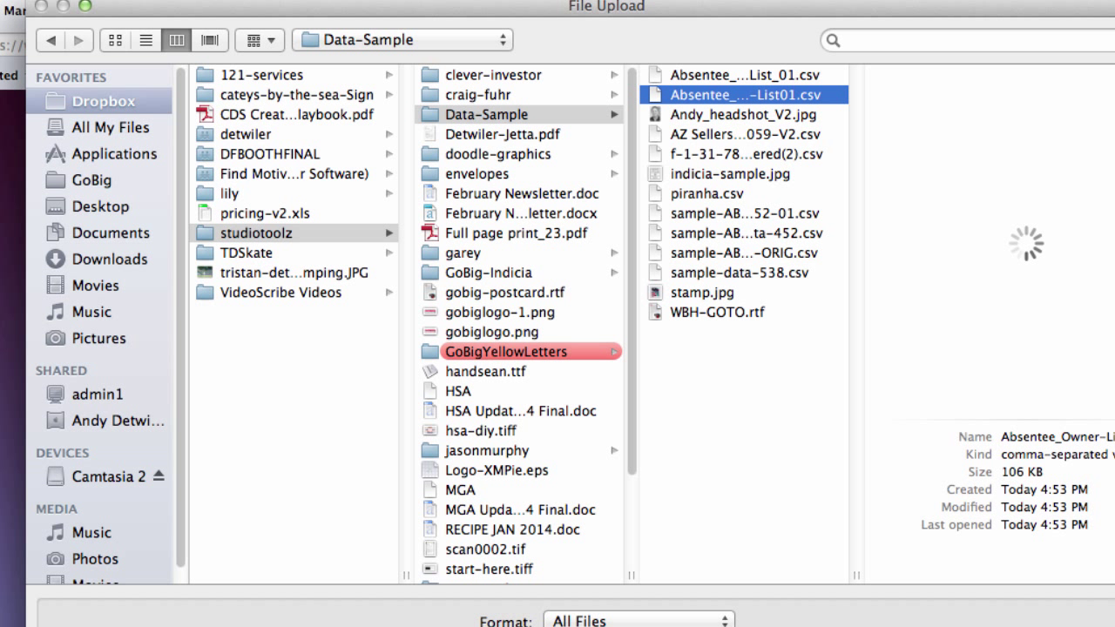
key(Return)
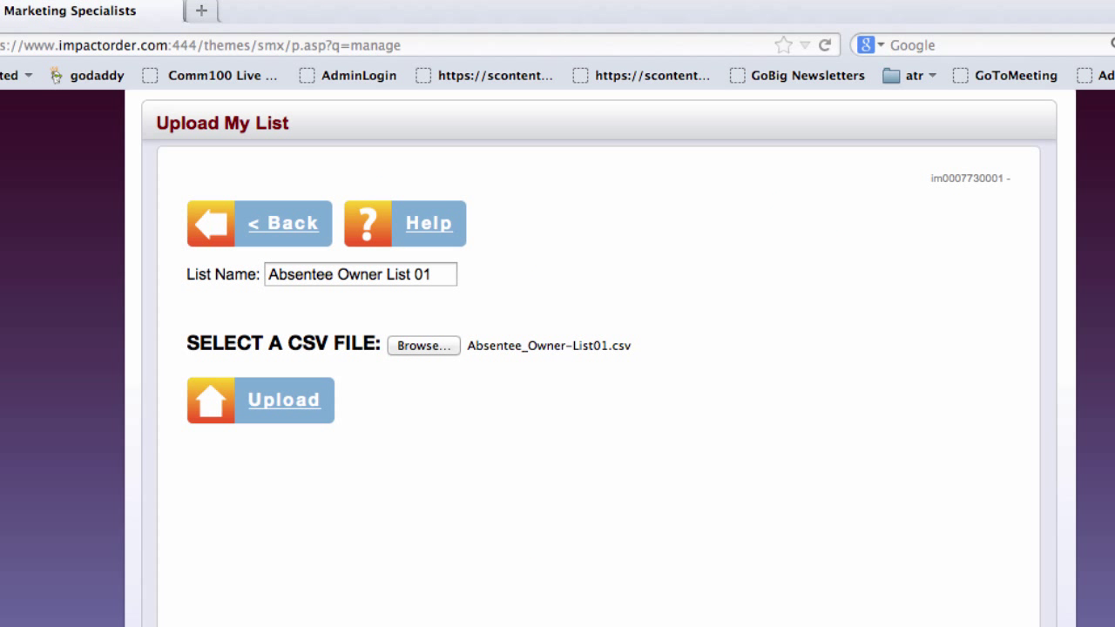
click(277, 405)
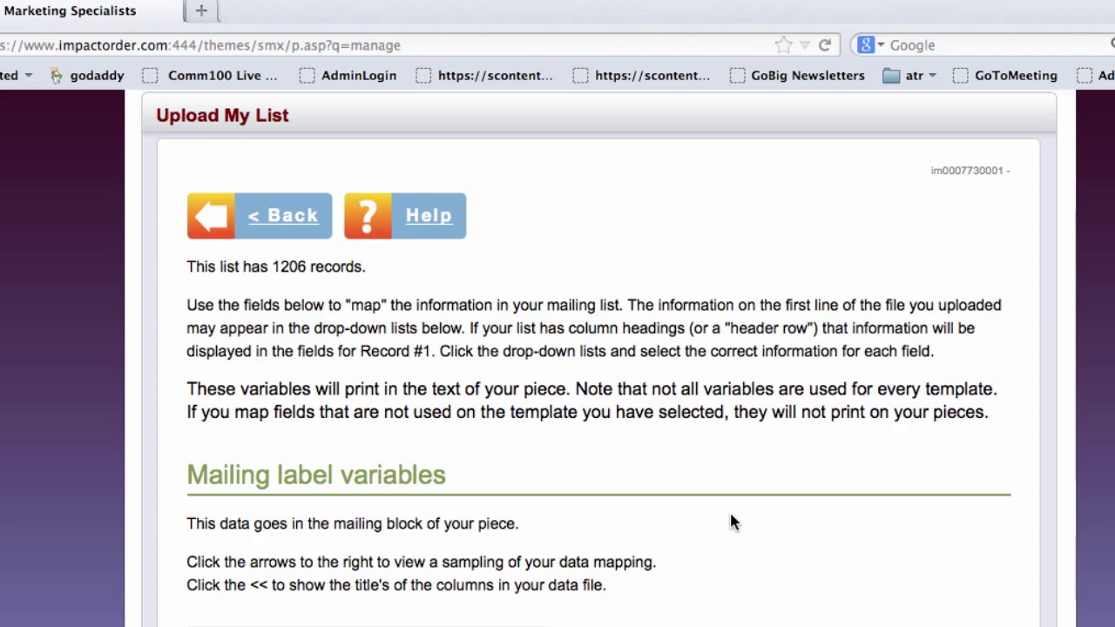
Map the Recipient Line (1) mailing label variables: first name to FIRSTNAME and last name to LASTNAME.
scroll(728, 514, down, 2)
scroll(731, 521, down, 5)
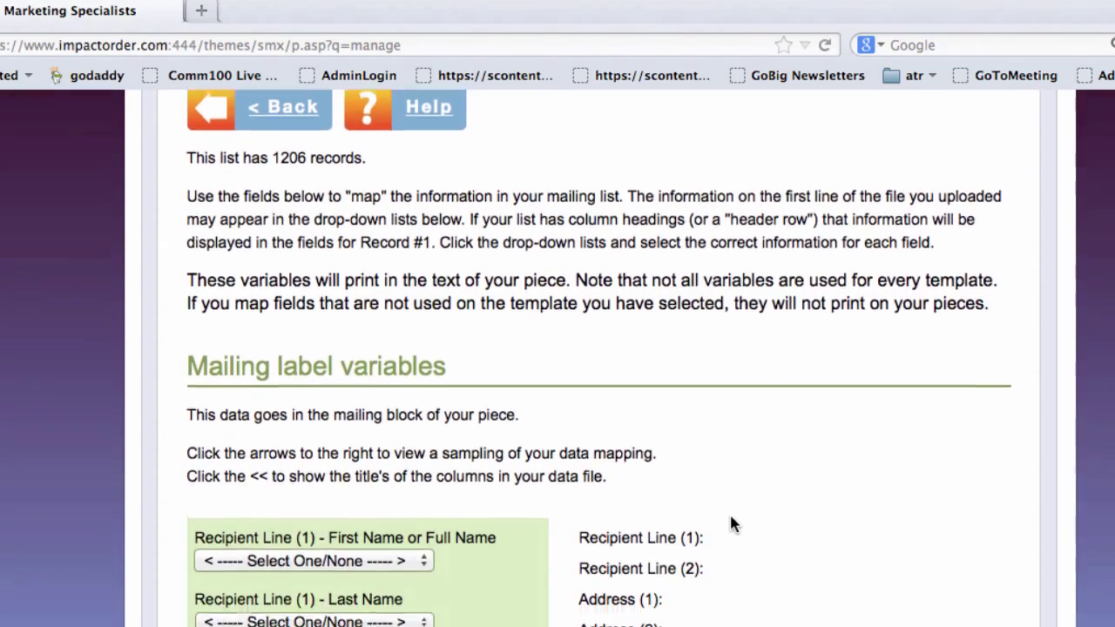
scroll(731, 514, down, 4)
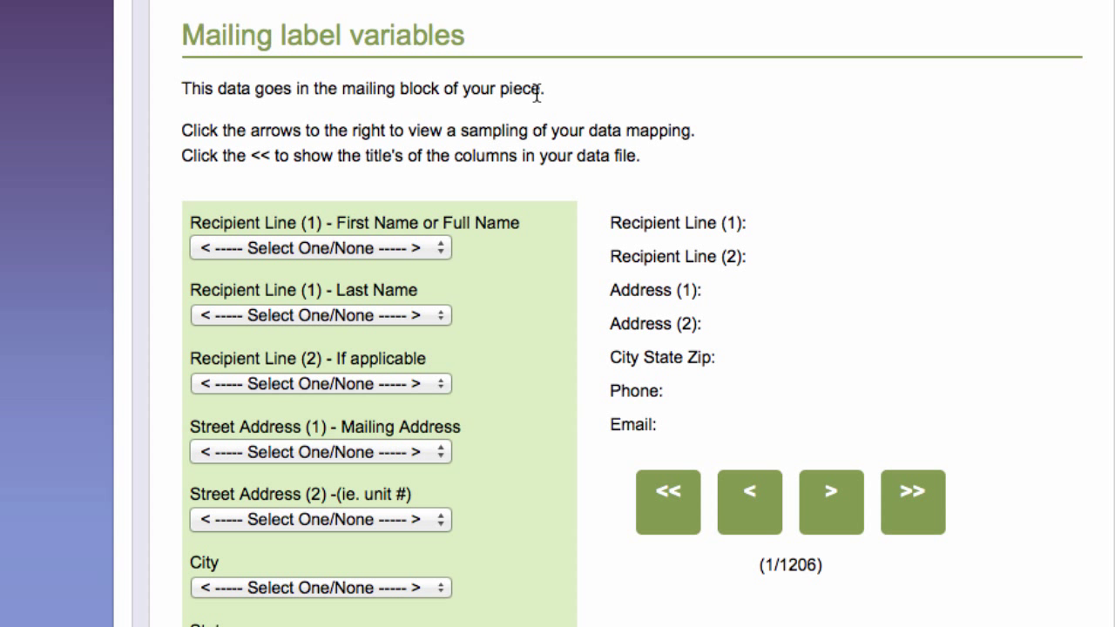
scroll(1008, 303, down, 5)
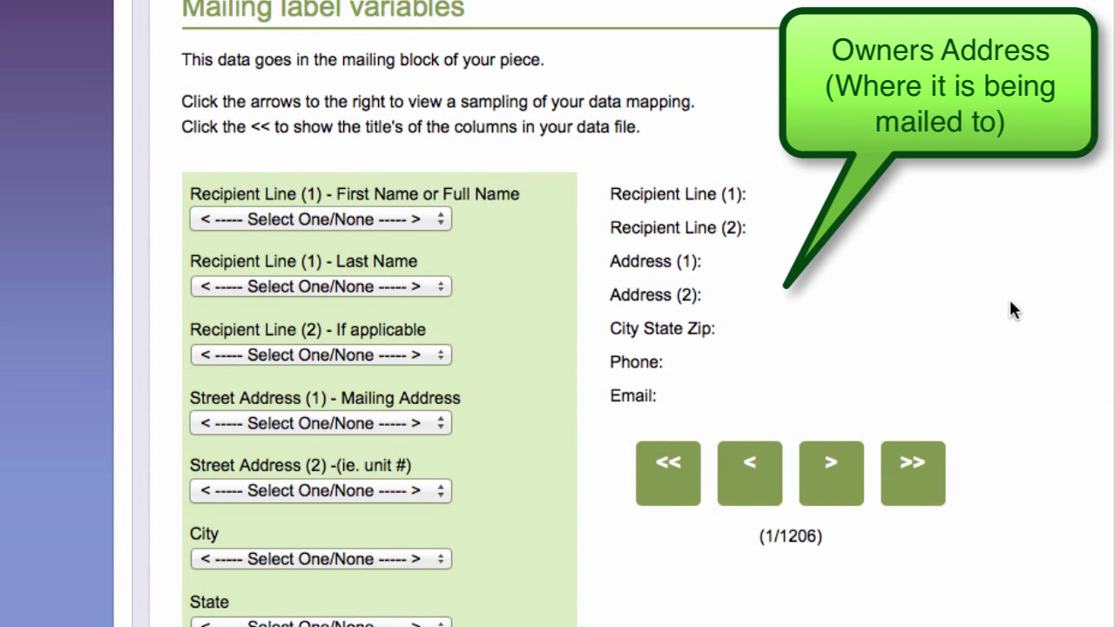
scroll(1008, 309, down, 2)
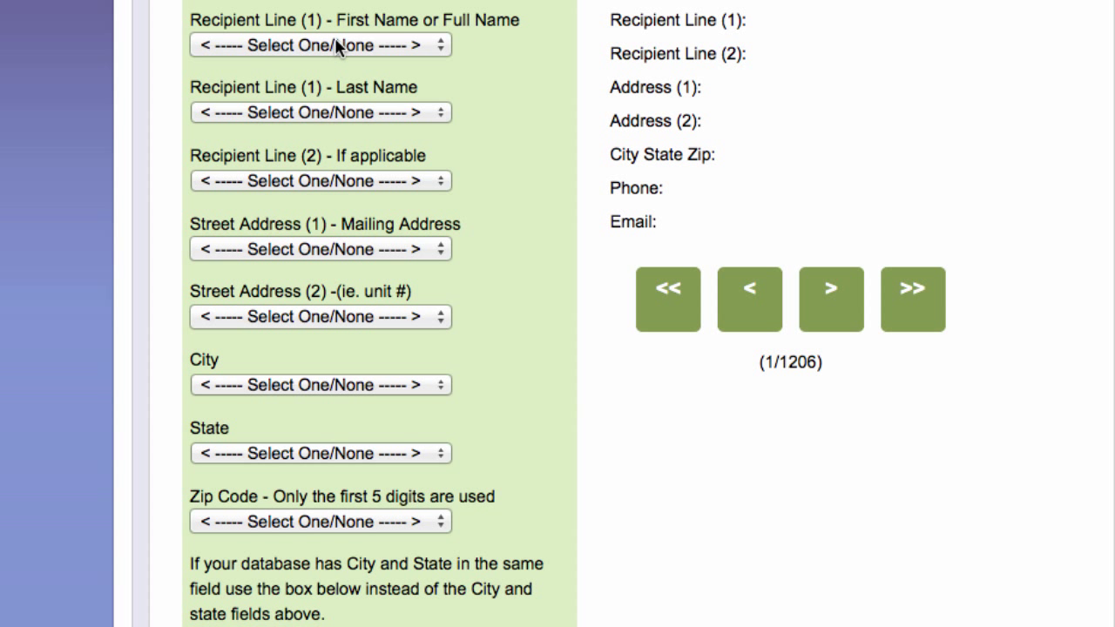
click(275, 44)
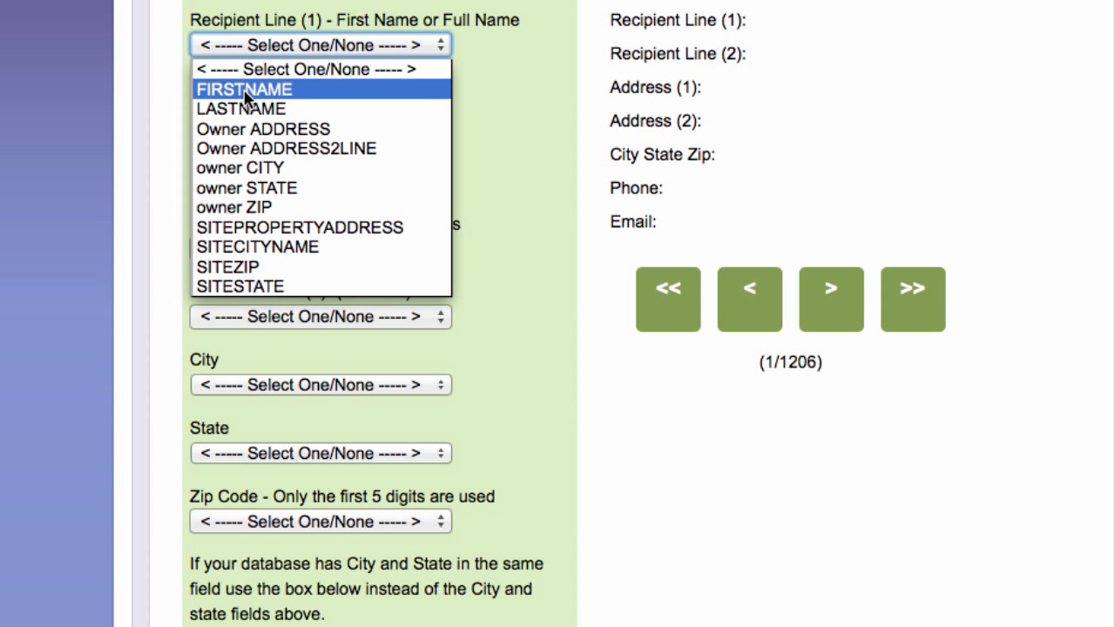
click(244, 89)
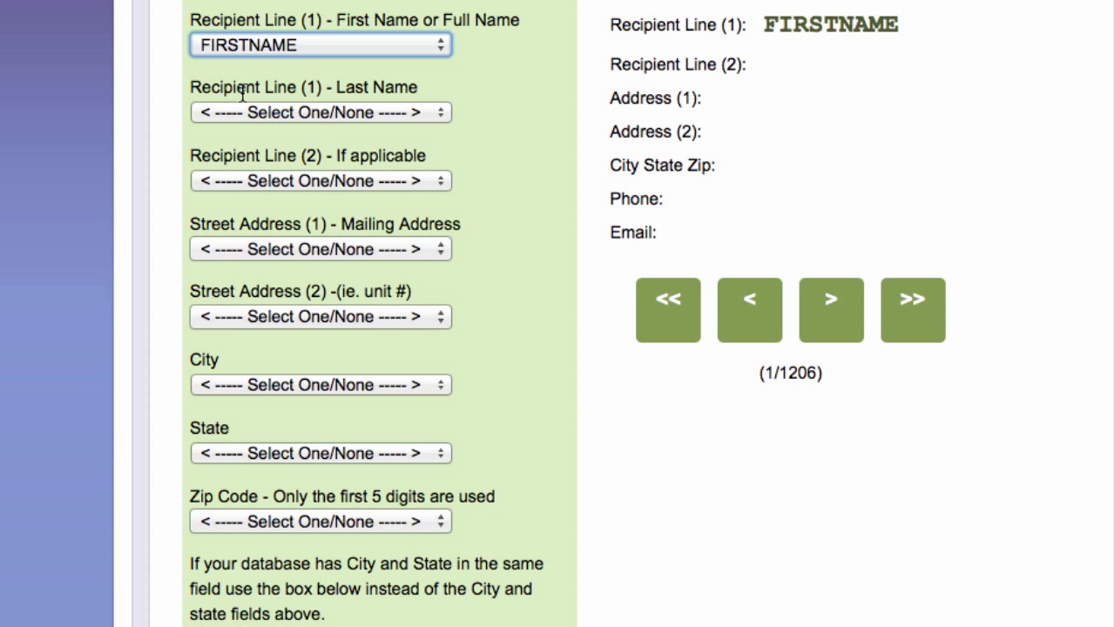
click(364, 113)
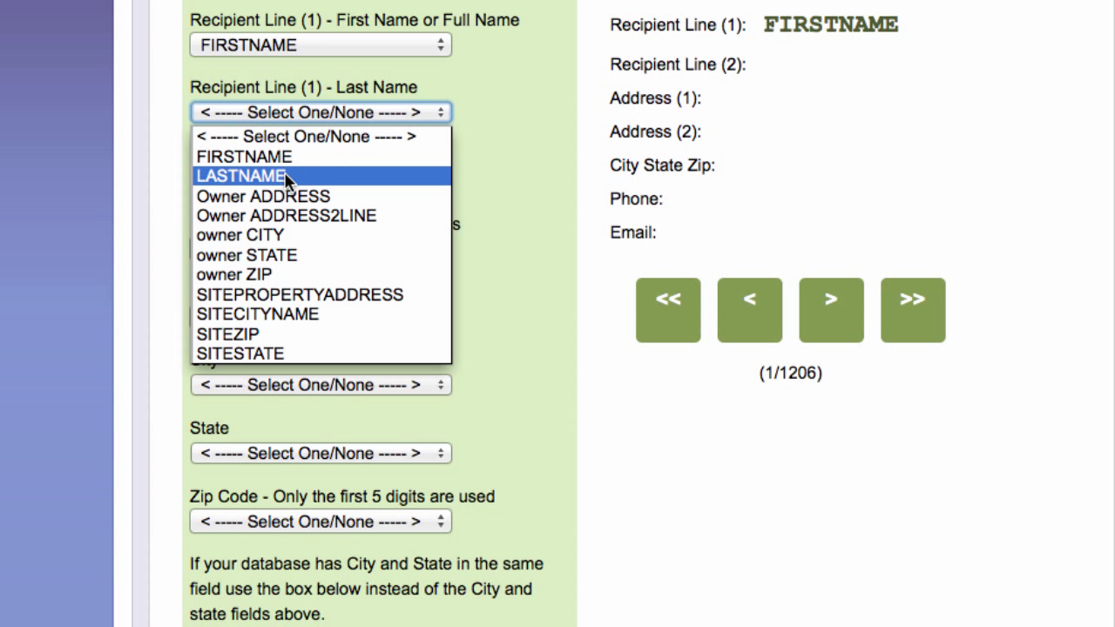
click(237, 178)
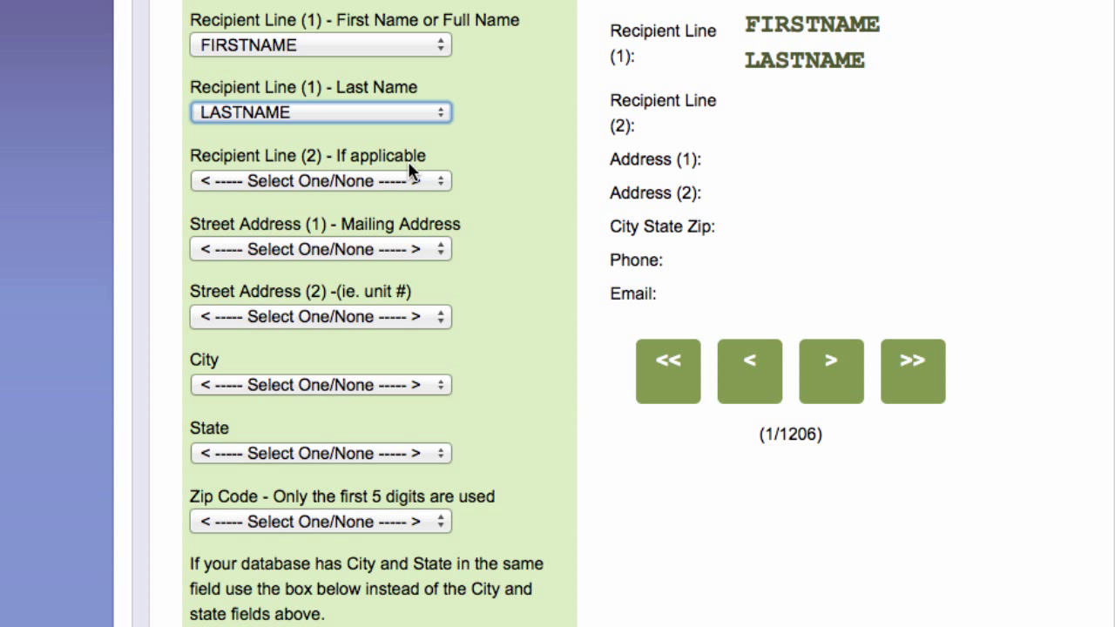
Map Street Address (1) to Owner ADDRESS and Street Address (2) to Owner ADDRESS2LINE.
click(357, 251)
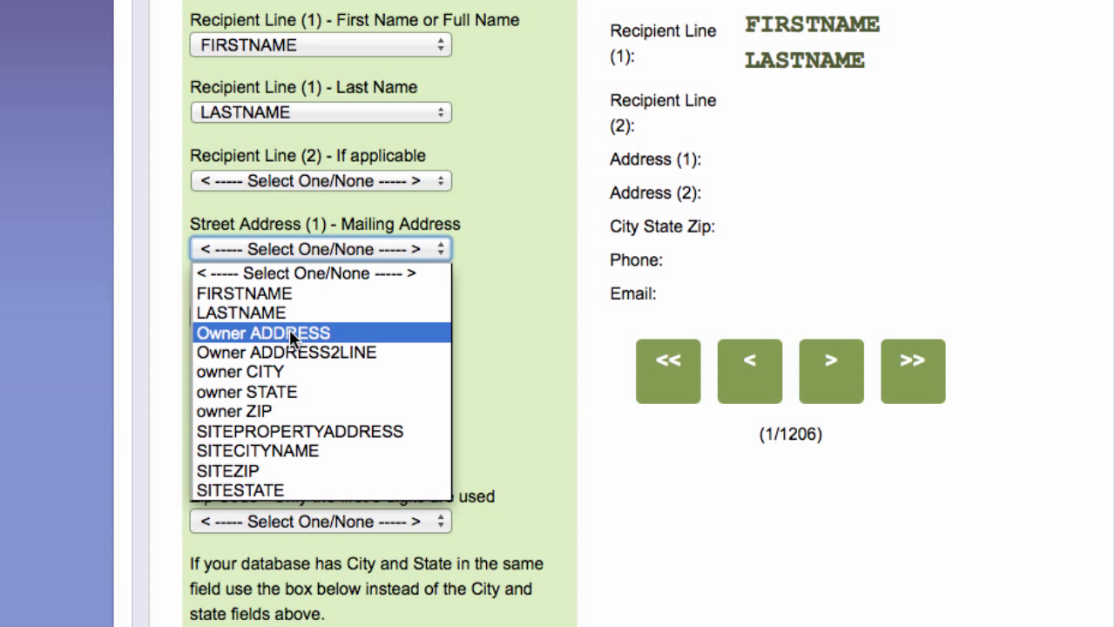
click(314, 336)
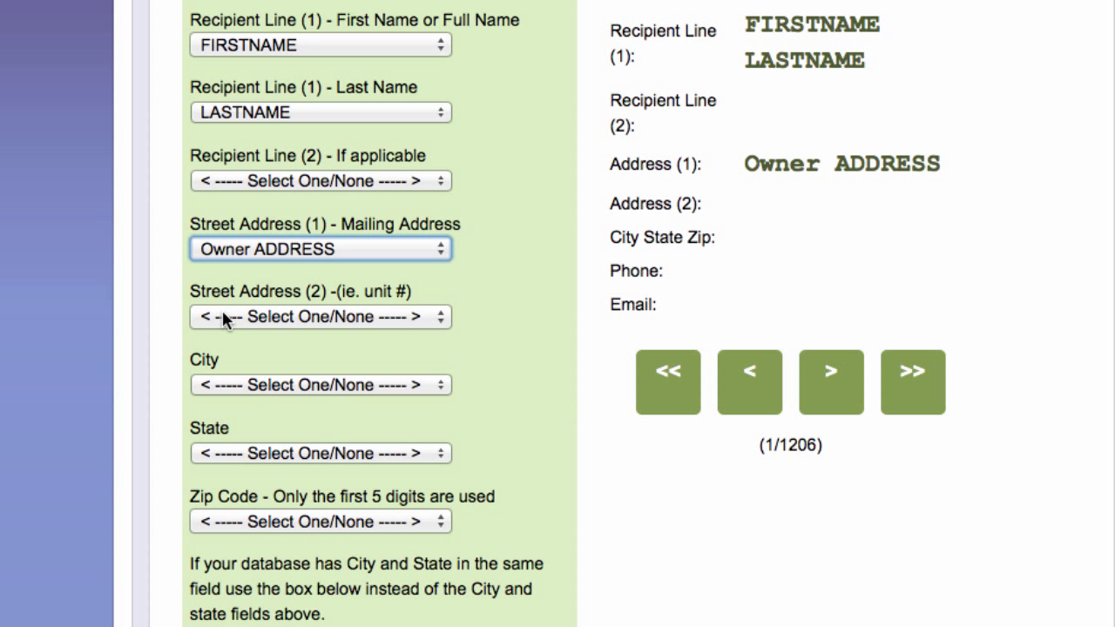
click(266, 319)
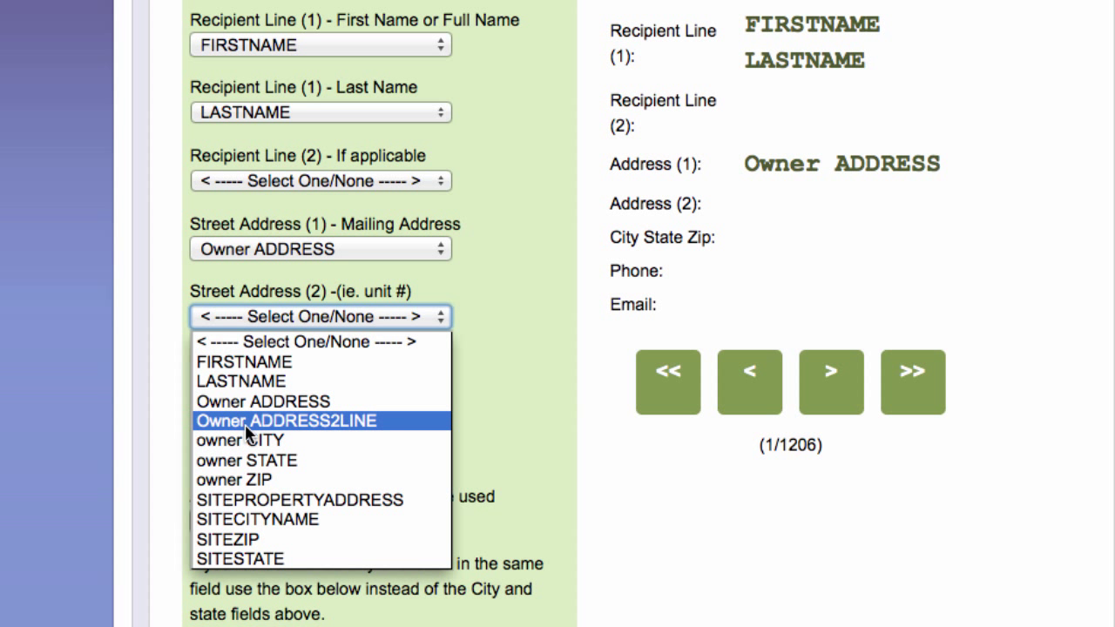
click(355, 420)
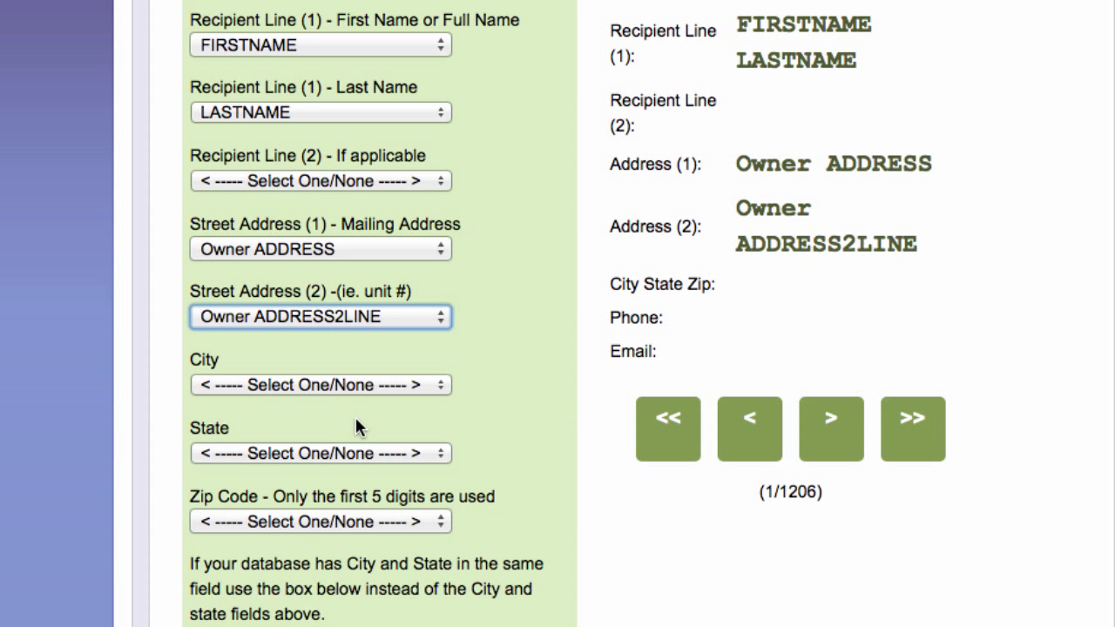
Map the mailing label's City to owner CITY, State to owner STATE and Zip Code to owner ZIP.
click(251, 387)
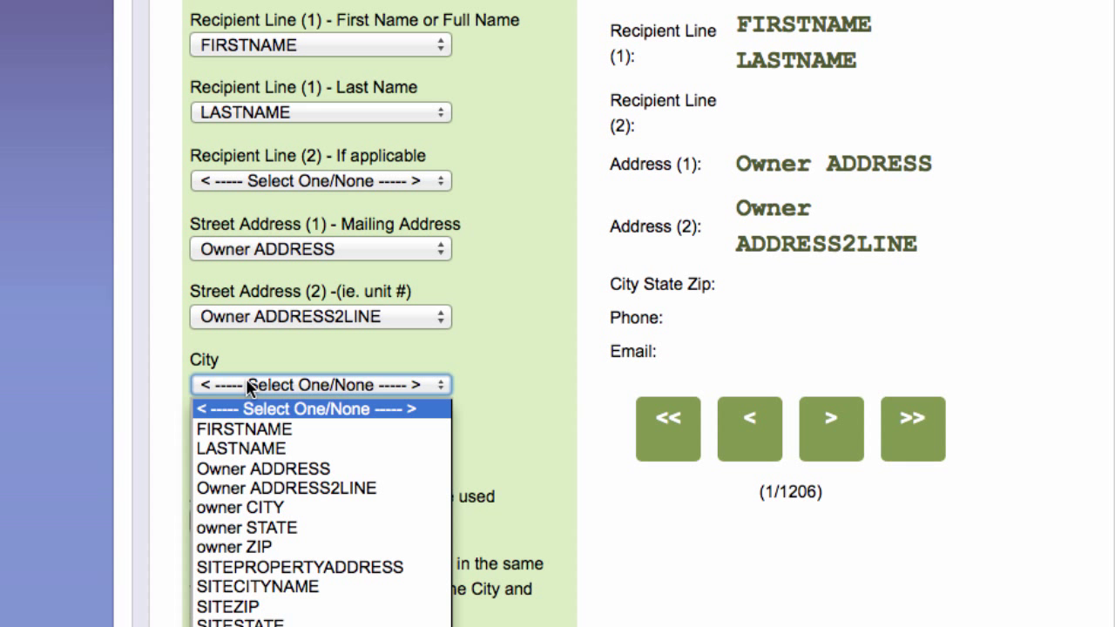
click(259, 506)
click(261, 454)
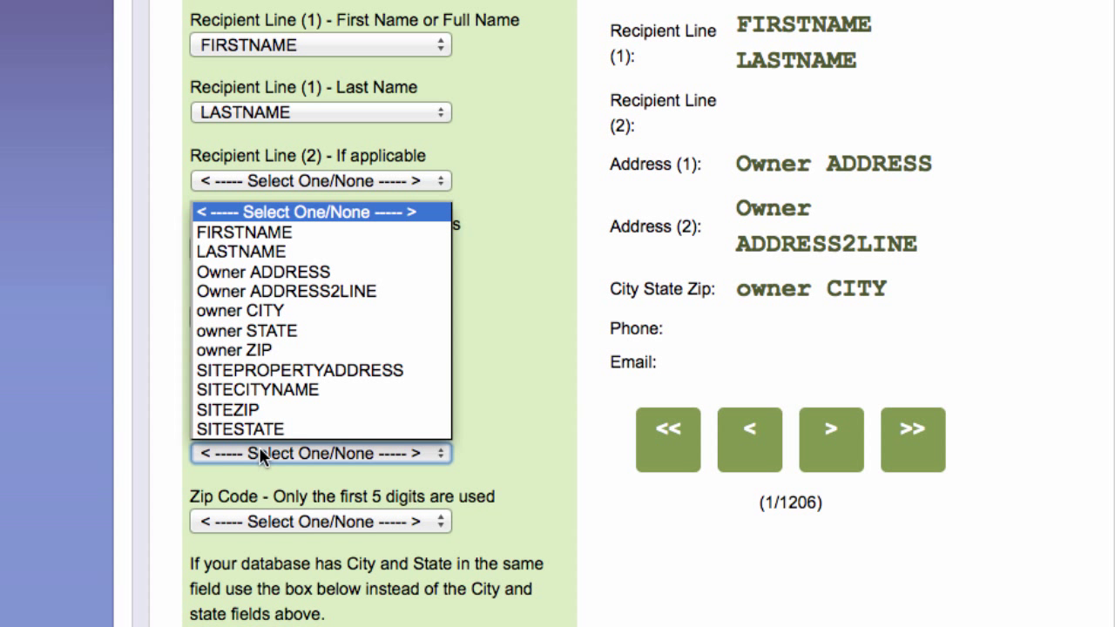
click(271, 333)
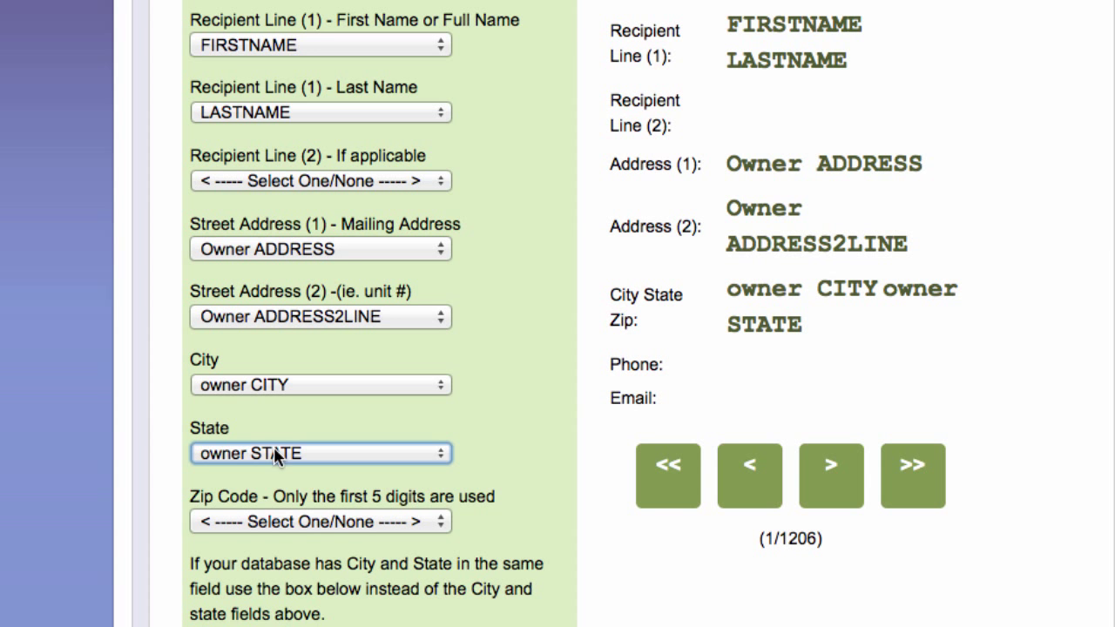
scroll(557, 514, down, 1)
scroll(550, 521, down, 1)
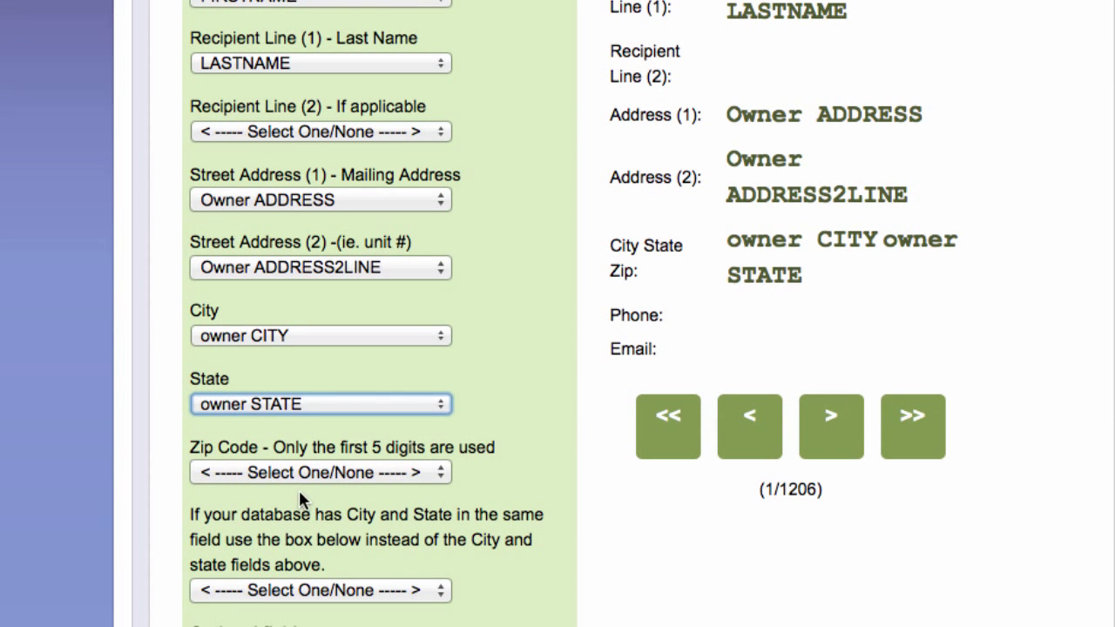
click(338, 472)
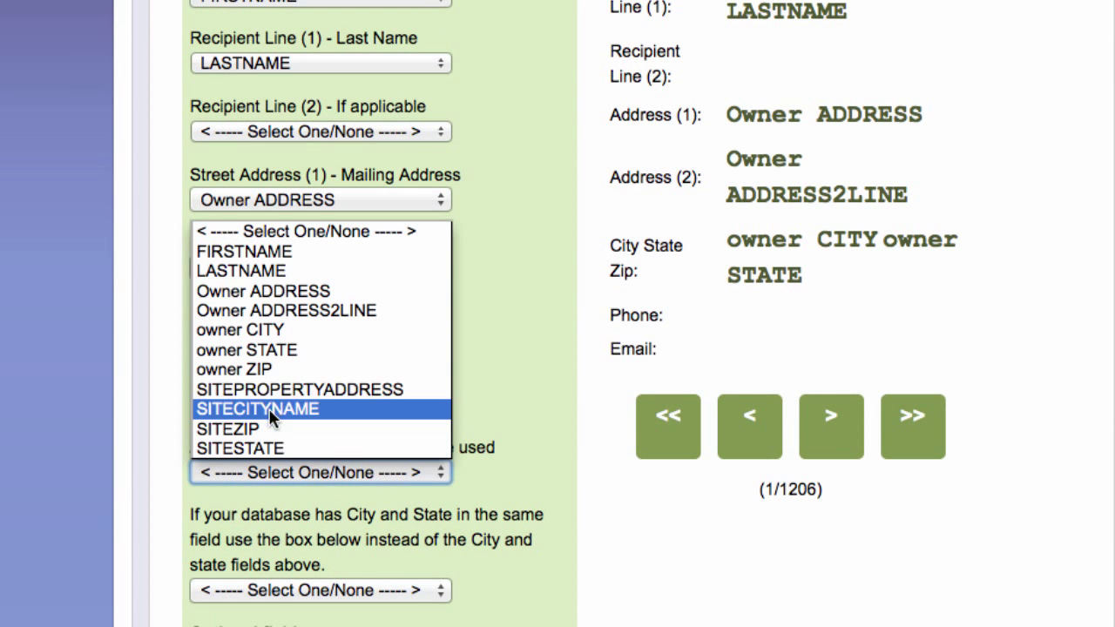
click(258, 370)
Step forward through the sample records to the fifth one to check the mailing label mapping.
scroll(1006, 375, up, 3)
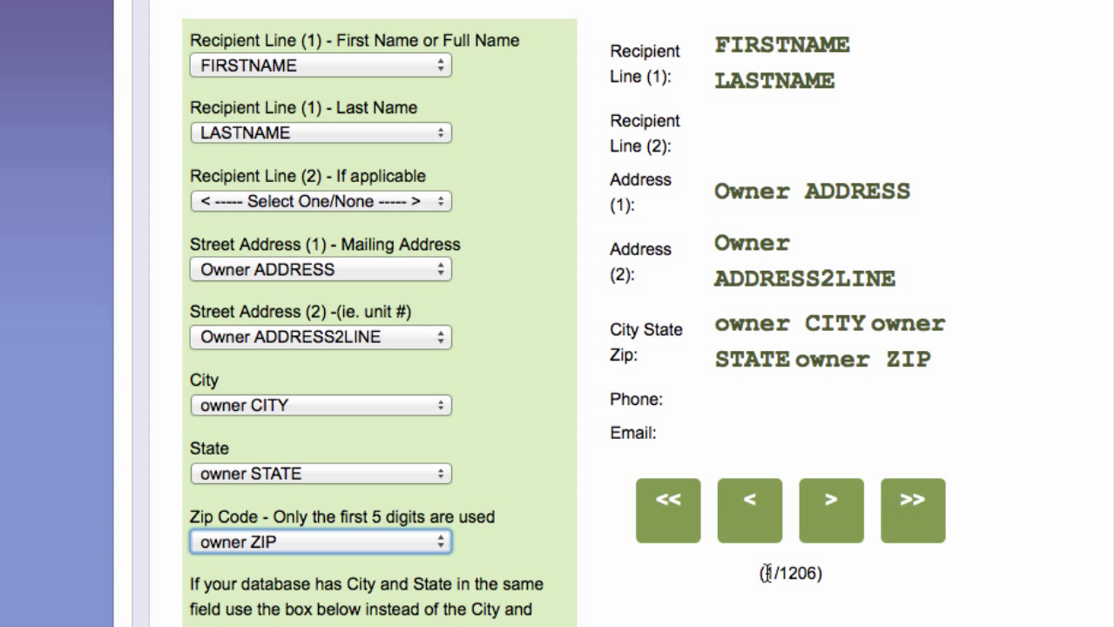
drag(764, 573, 826, 580)
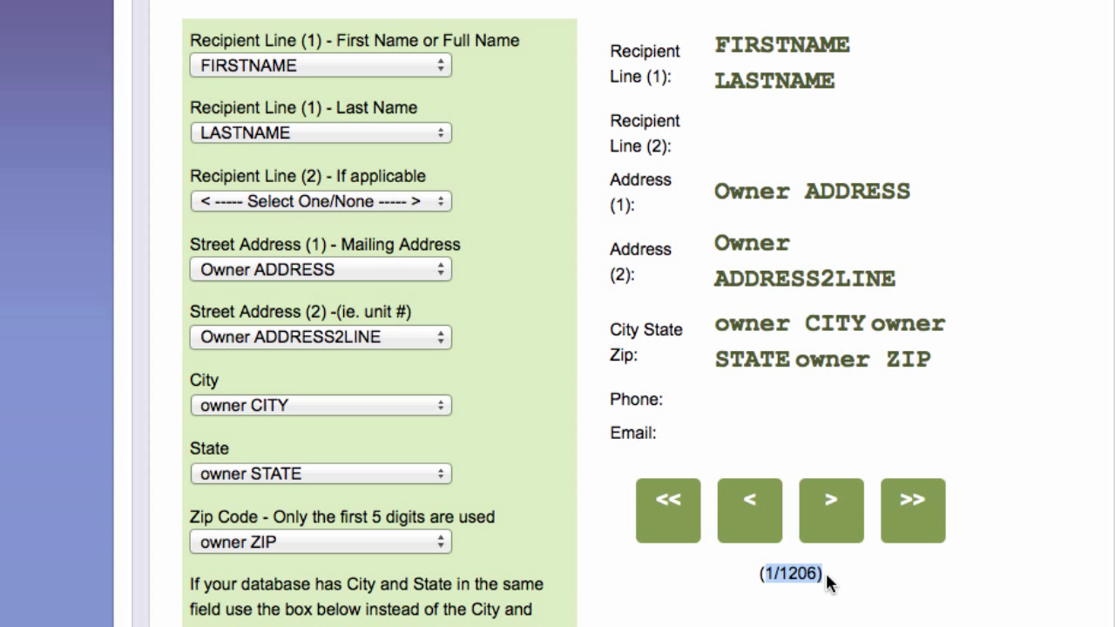
click(832, 570)
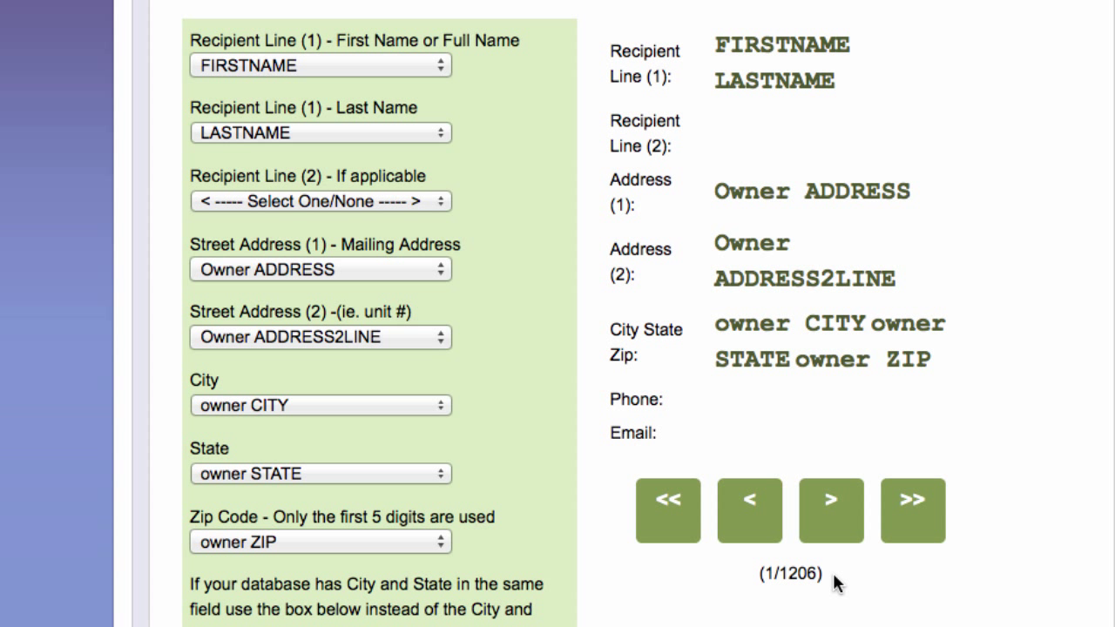
click(834, 520)
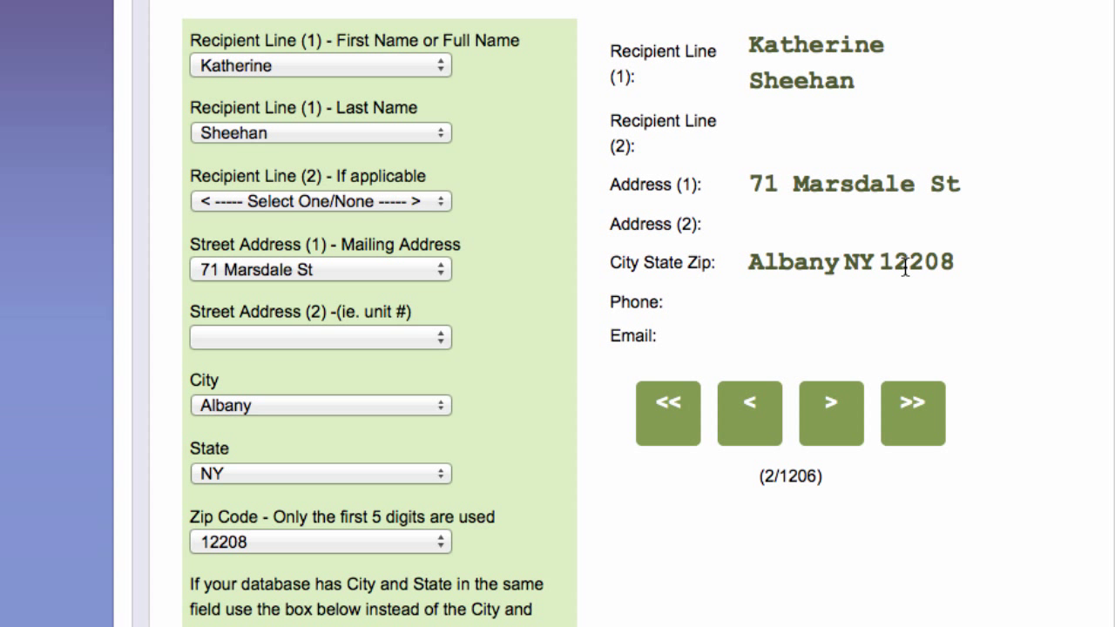
click(832, 416)
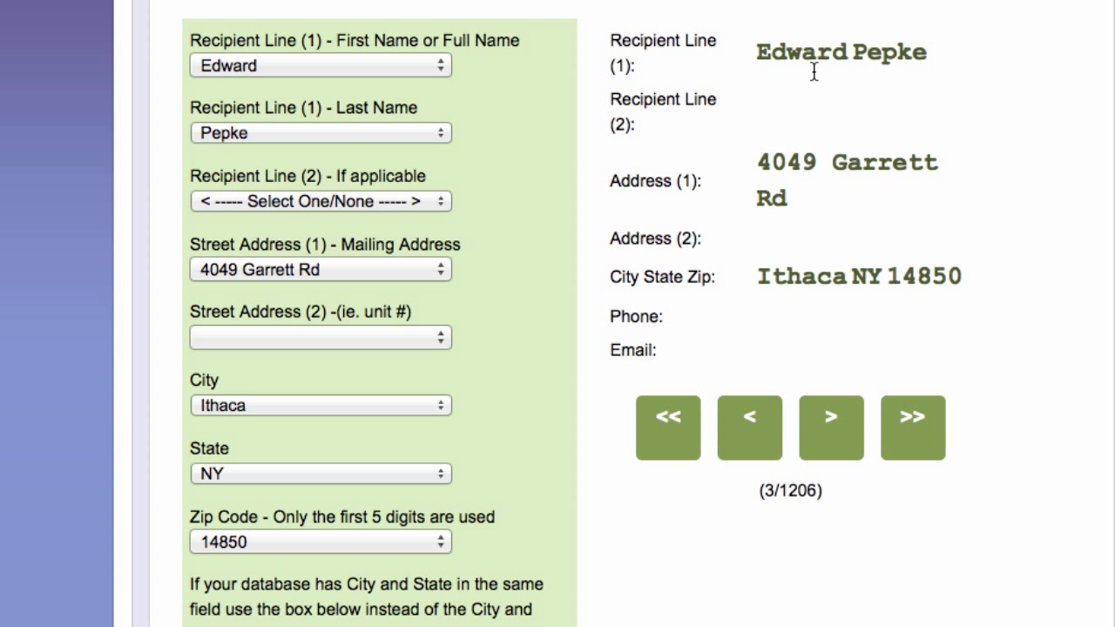
click(832, 451)
click(831, 466)
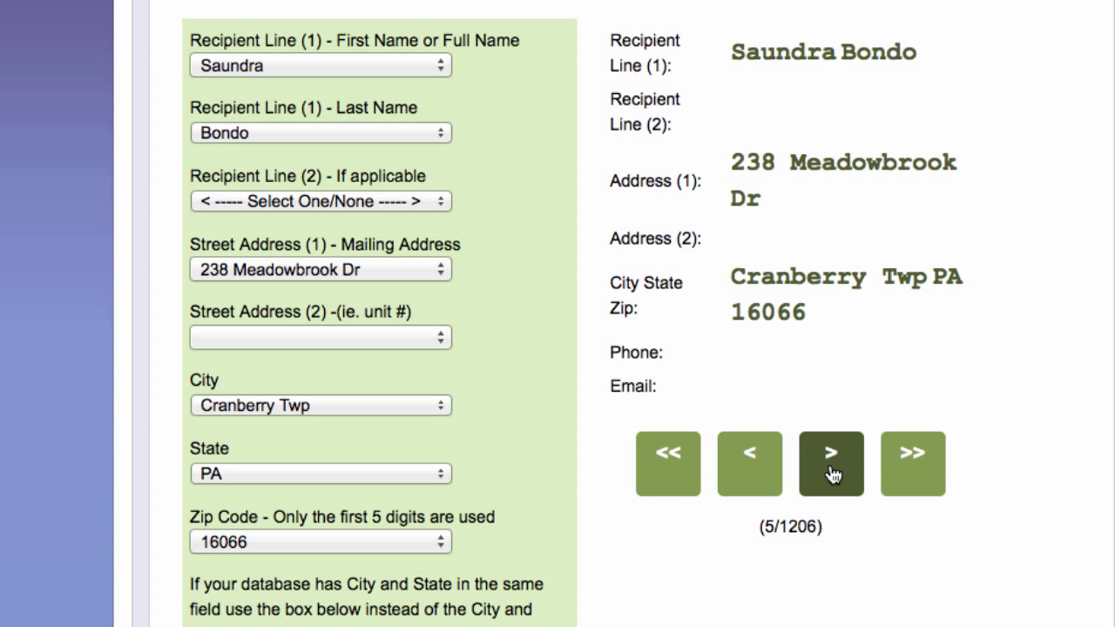
Check the sixth sample record and submit the column mapping with duplicate deletion and header record left at Yes.
click(831, 469)
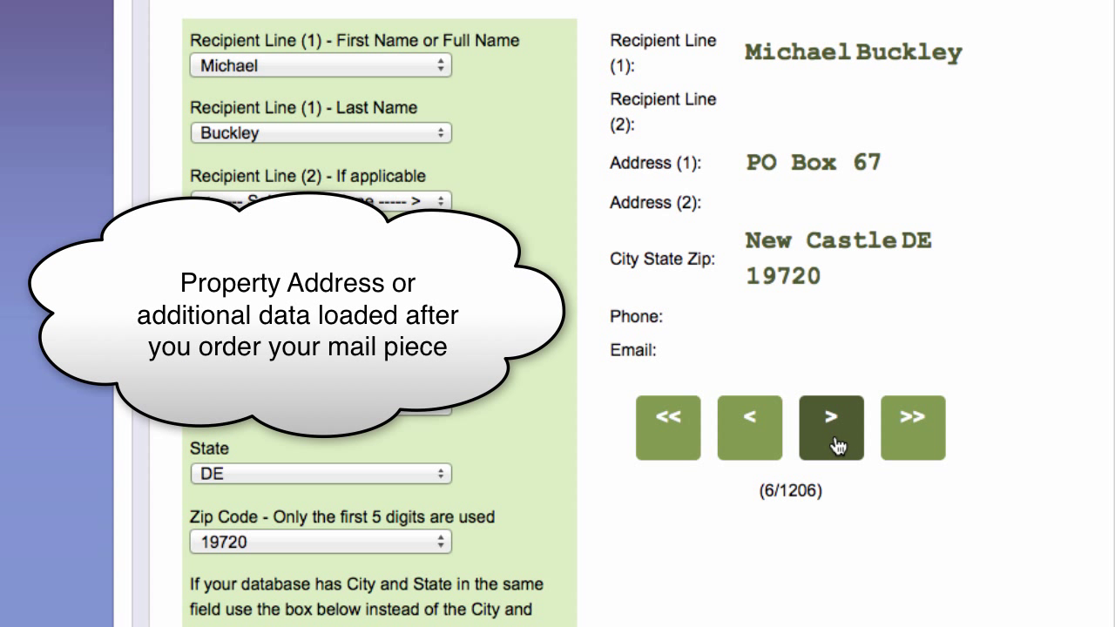
scroll(1088, 333, down, 1)
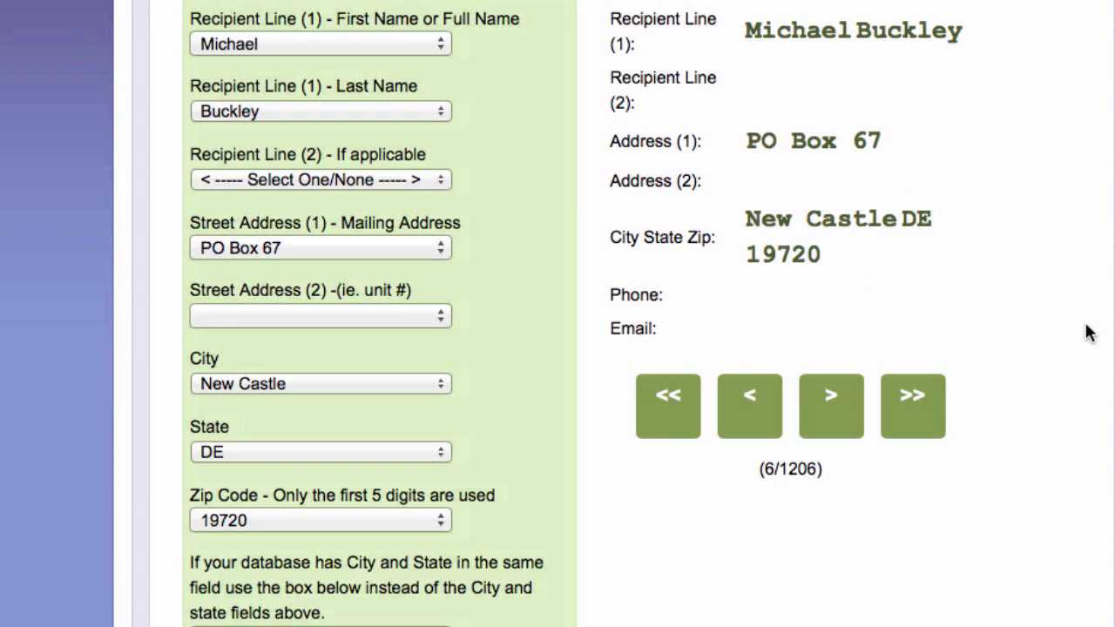
scroll(1089, 333, down, 10)
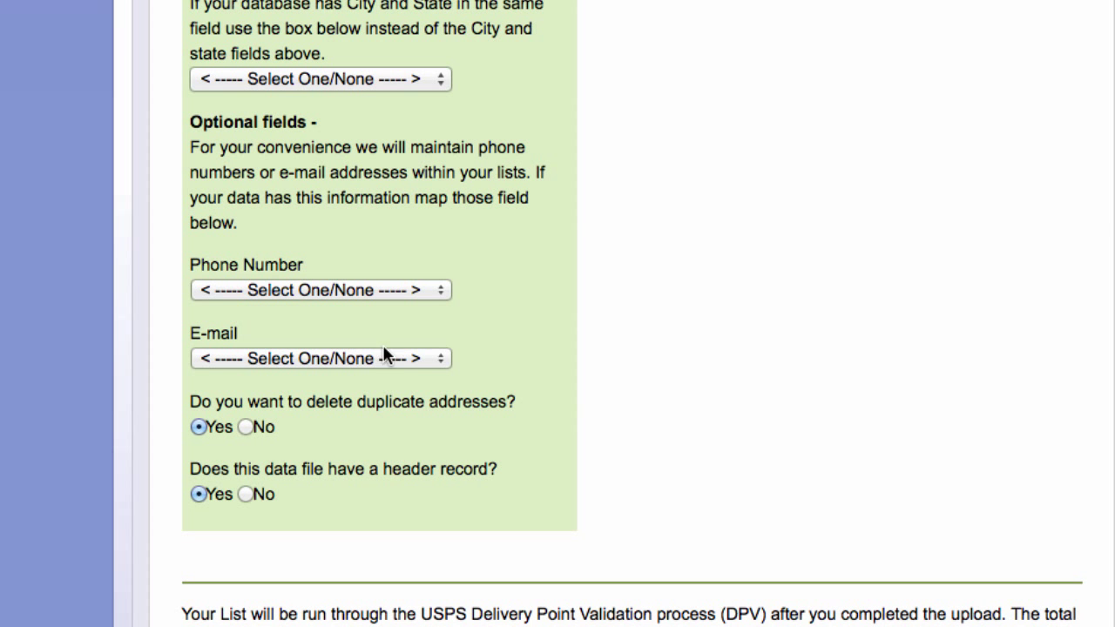
scroll(951, 364, down, 6)
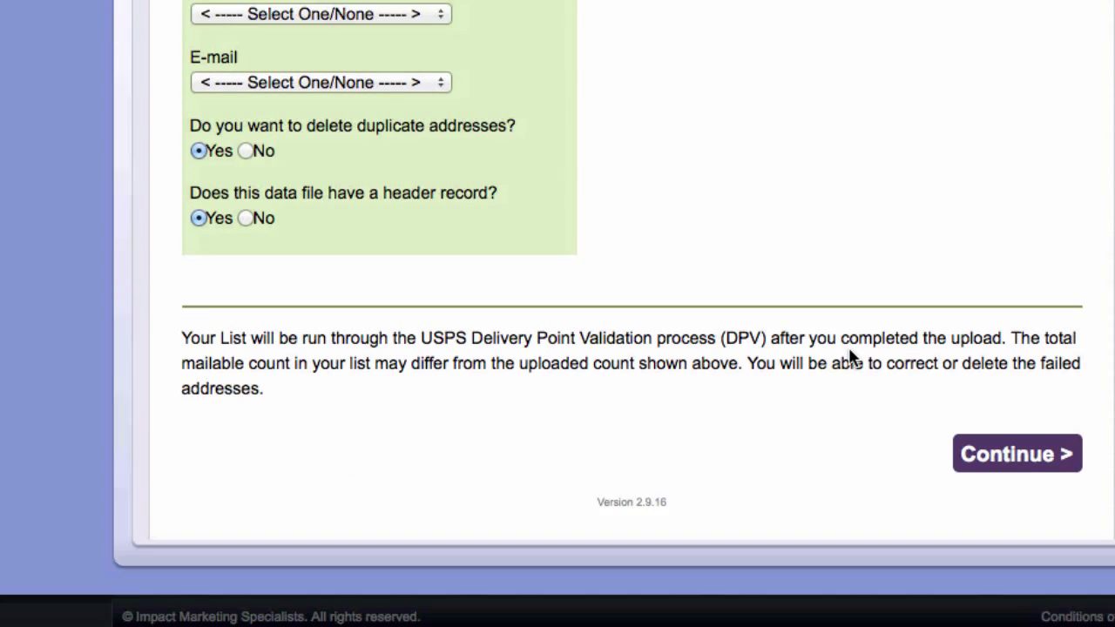
scroll(835, 344, down, 1)
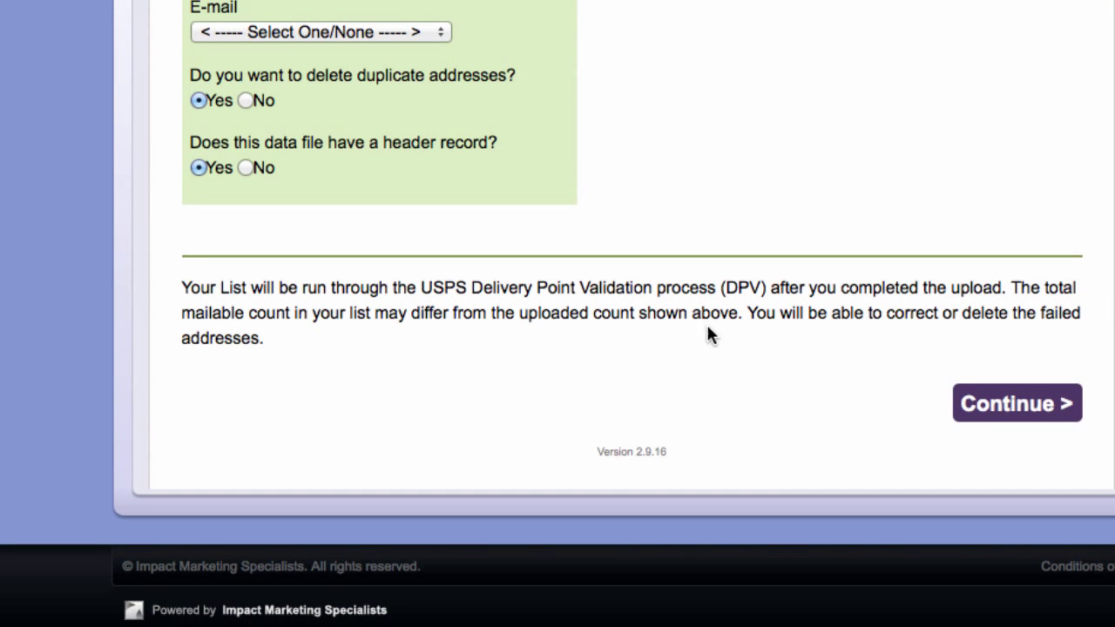
click(1010, 404)
Open the failed addresses of Absentee Owner List 01 for editing.
scroll(557, 348, up, 5)
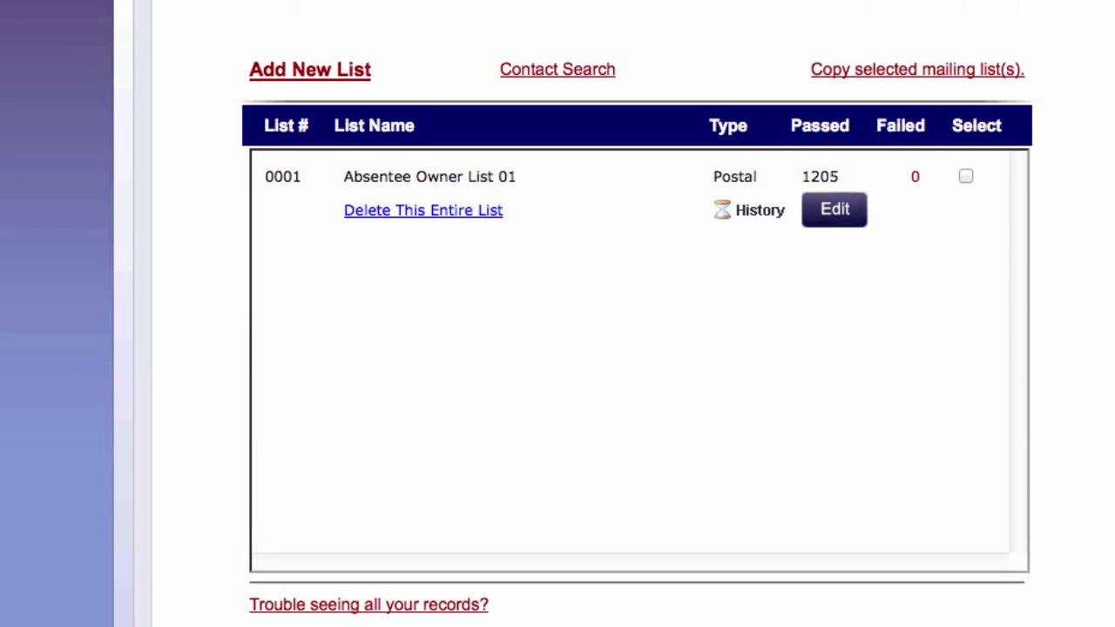
scroll(557, 314, up, 5)
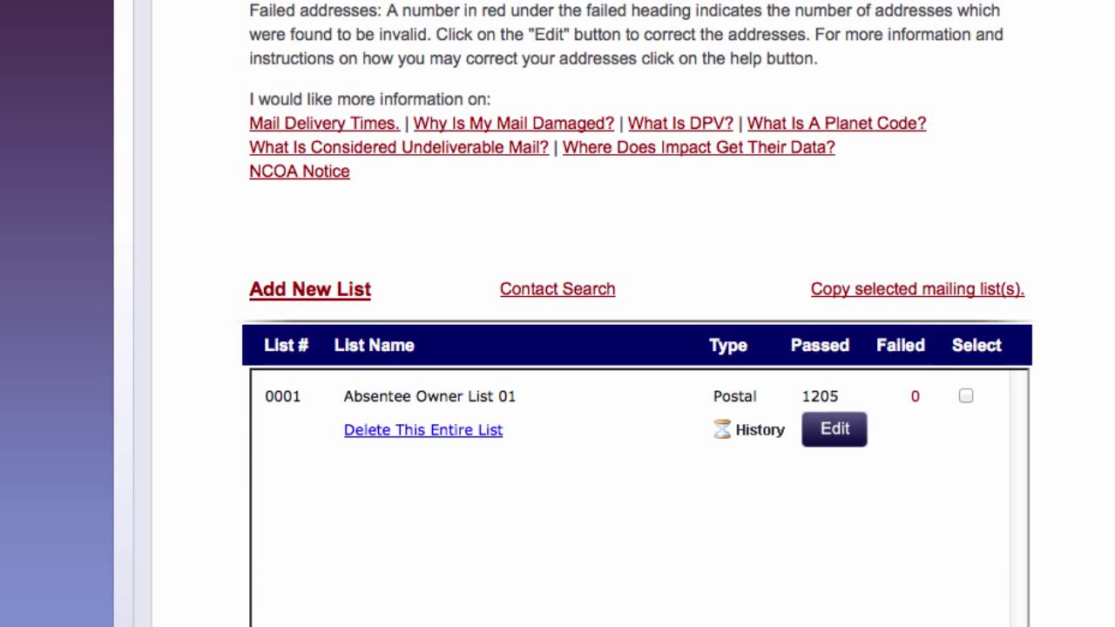
scroll(397, 471, up, 1)
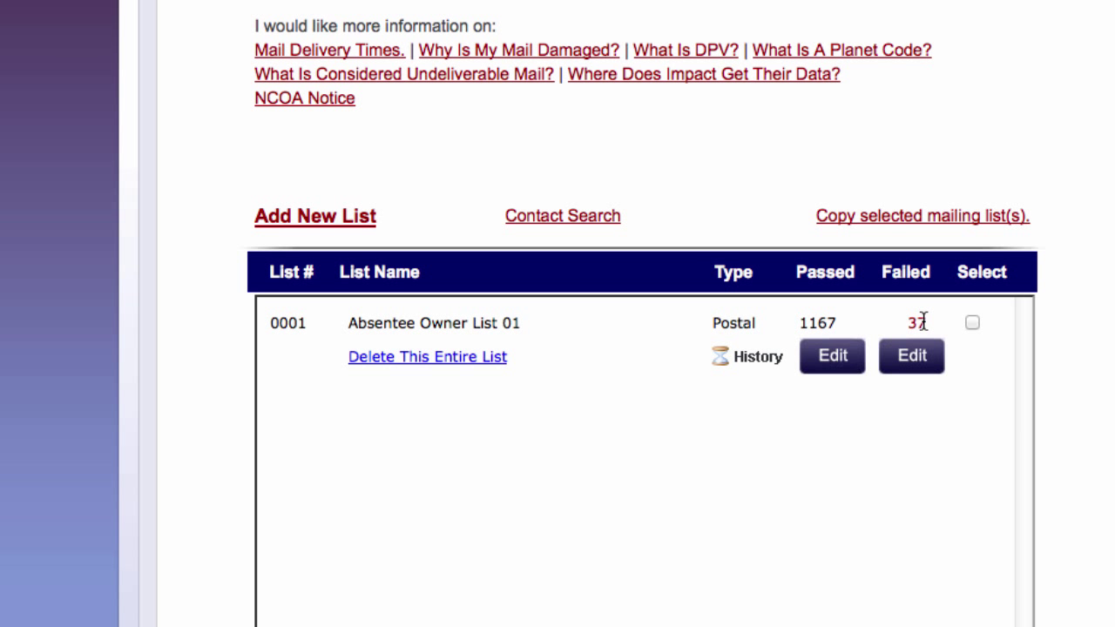
click(911, 357)
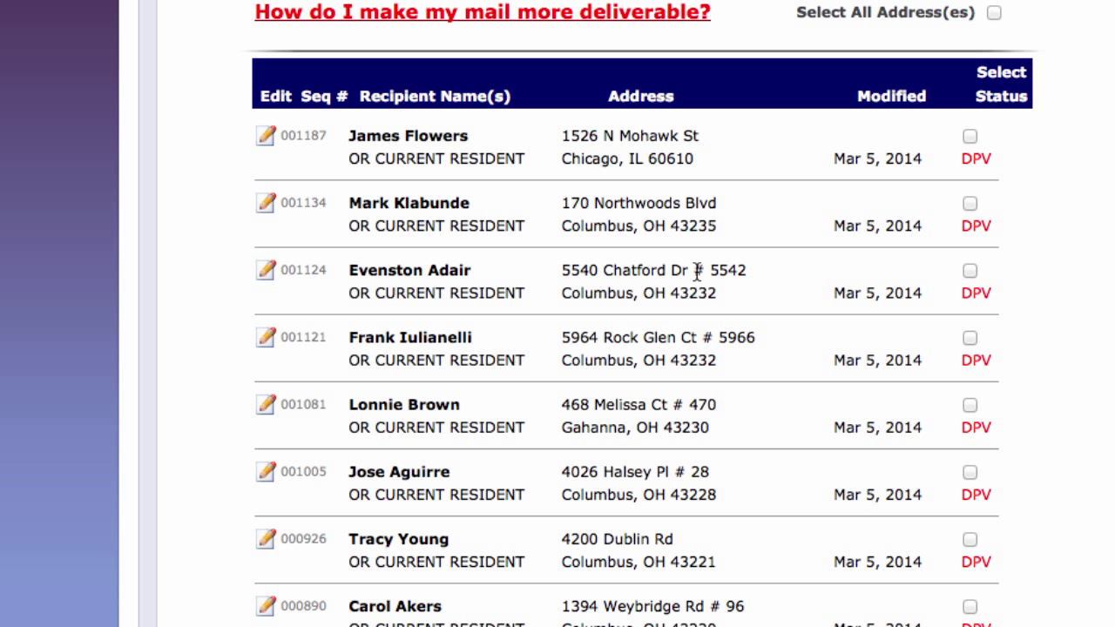
Examine the failed addresses, looking at their unit numbers and status codes.
mouse_move(697, 270)
mouse_down()
mouse_move(726, 270)
mouse_move(710, 270)
mouse_up()
click(705, 270)
double_click(685, 404)
scroll(748, 412, down, 2)
scroll(763, 391, down, 6)
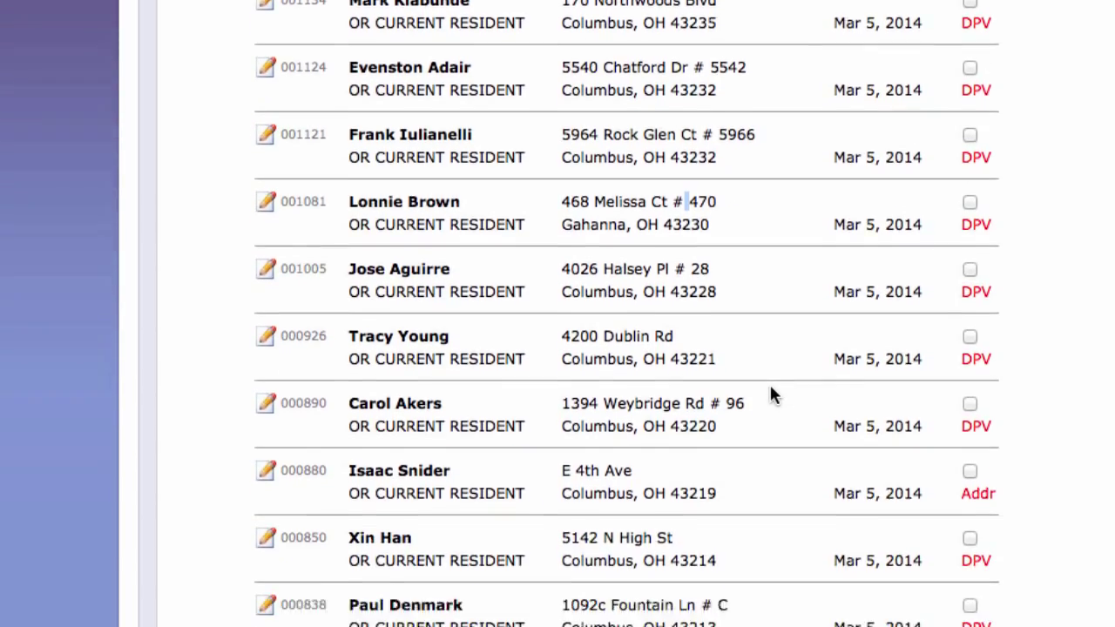
scroll(771, 388, down, 7)
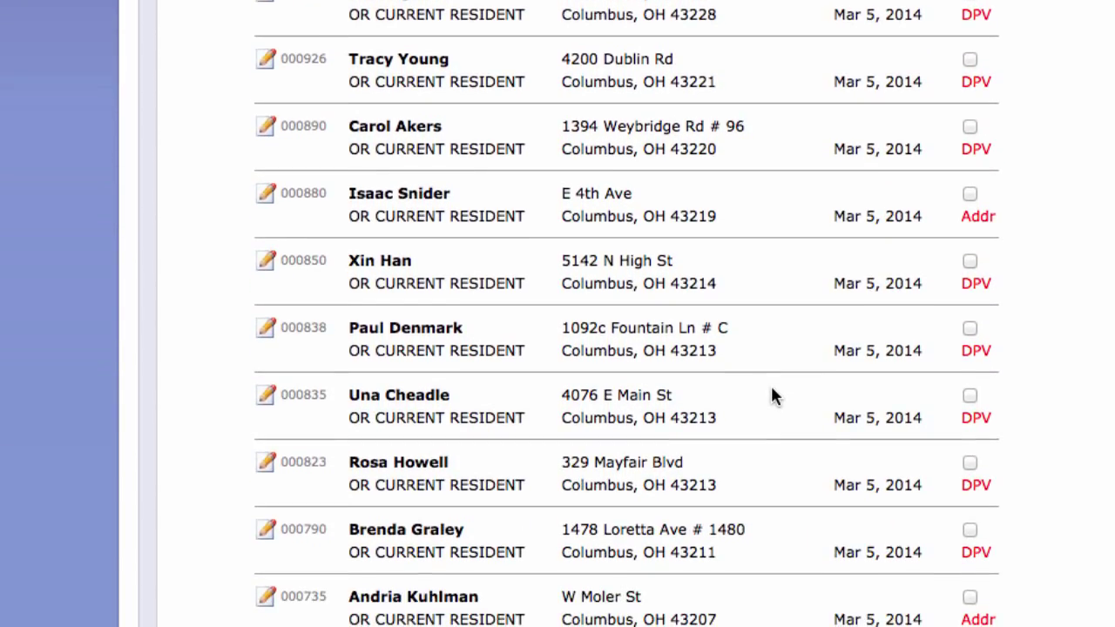
scroll(770, 391, up, 13)
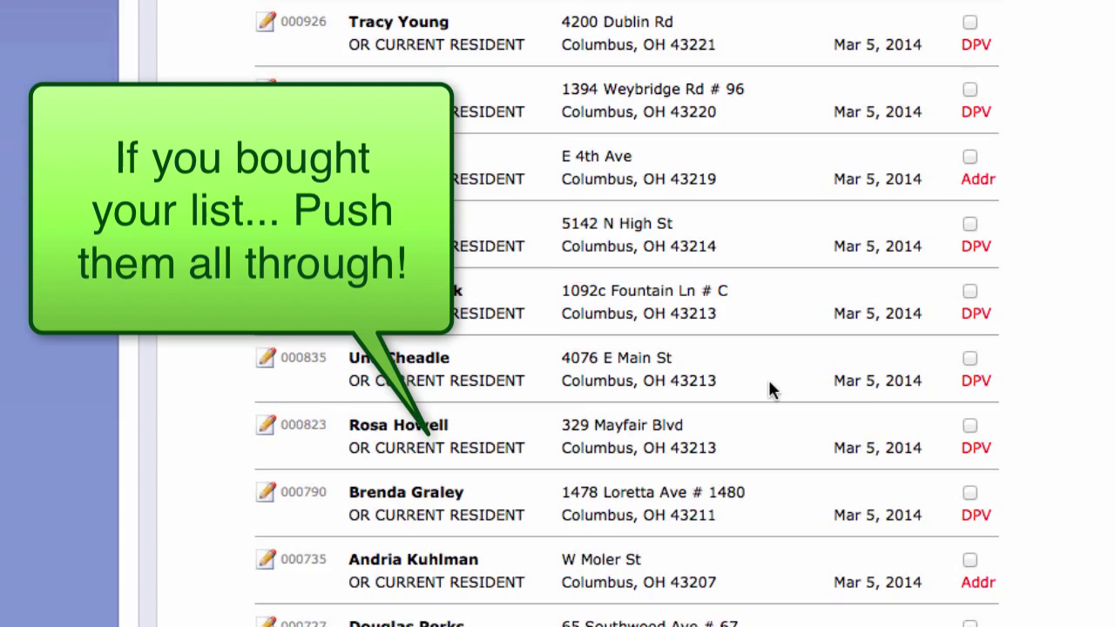
Select all the failed addresses, force them to mail and confirm.
scroll(768, 380, up, 5)
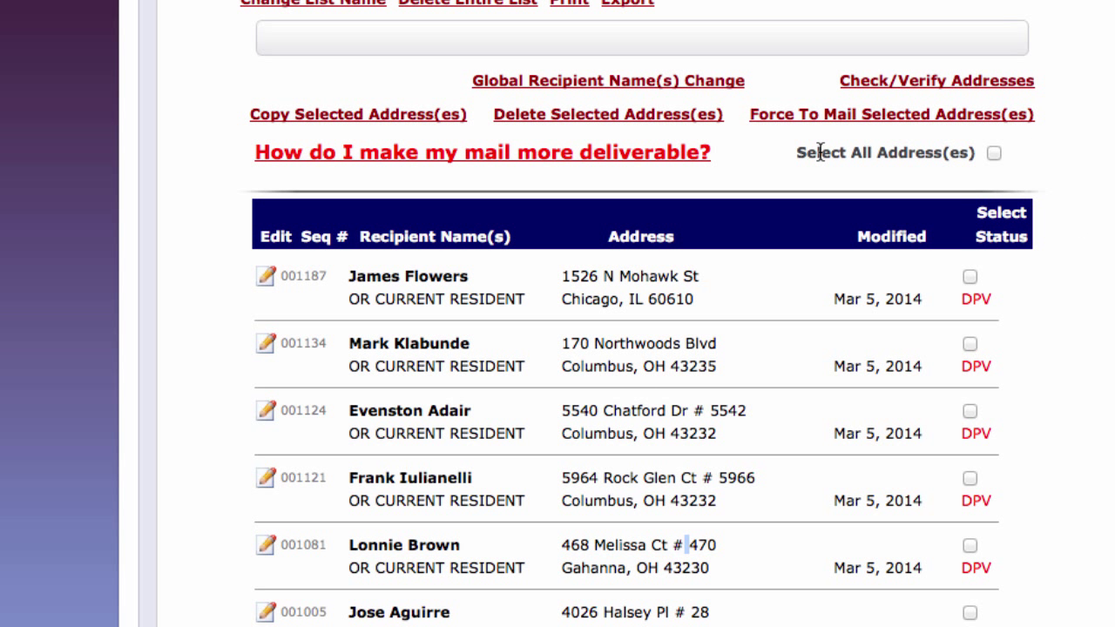
click(993, 153)
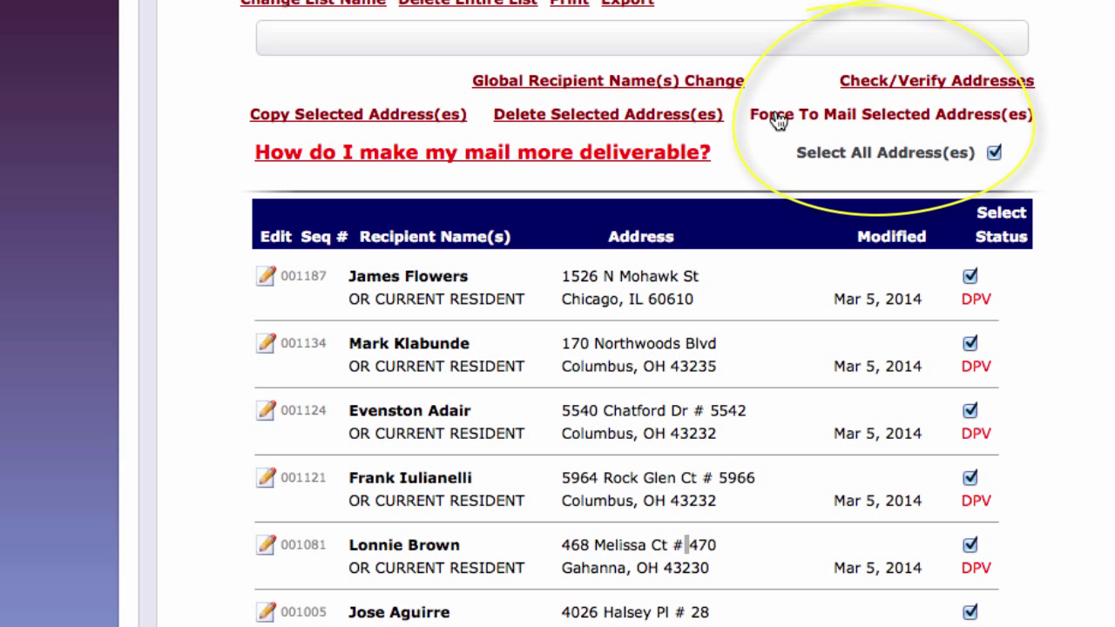
click(939, 115)
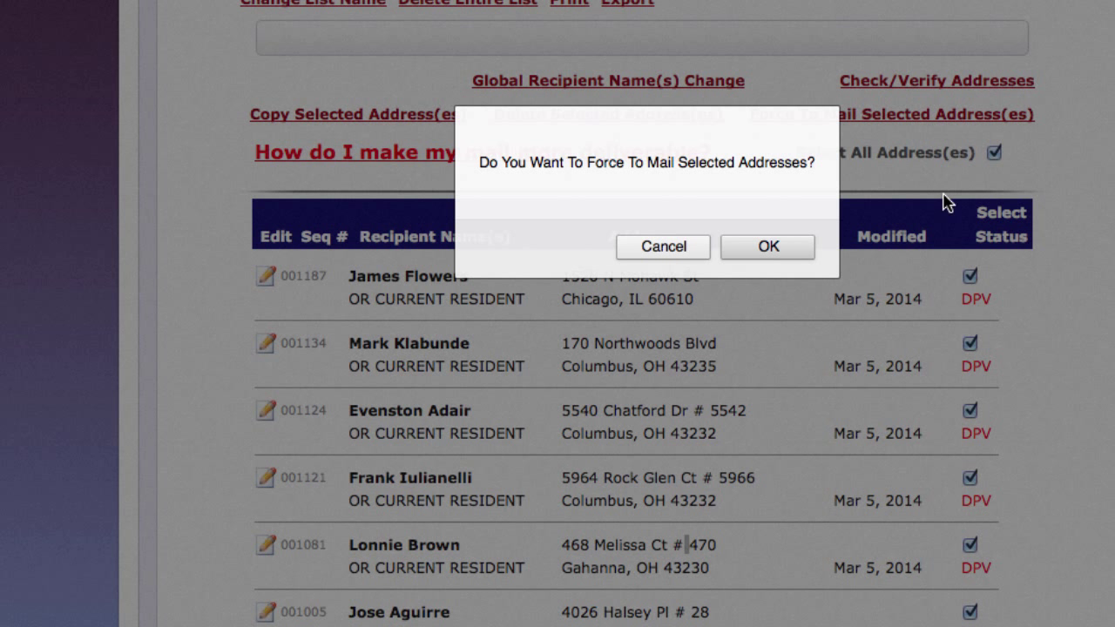
click(757, 243)
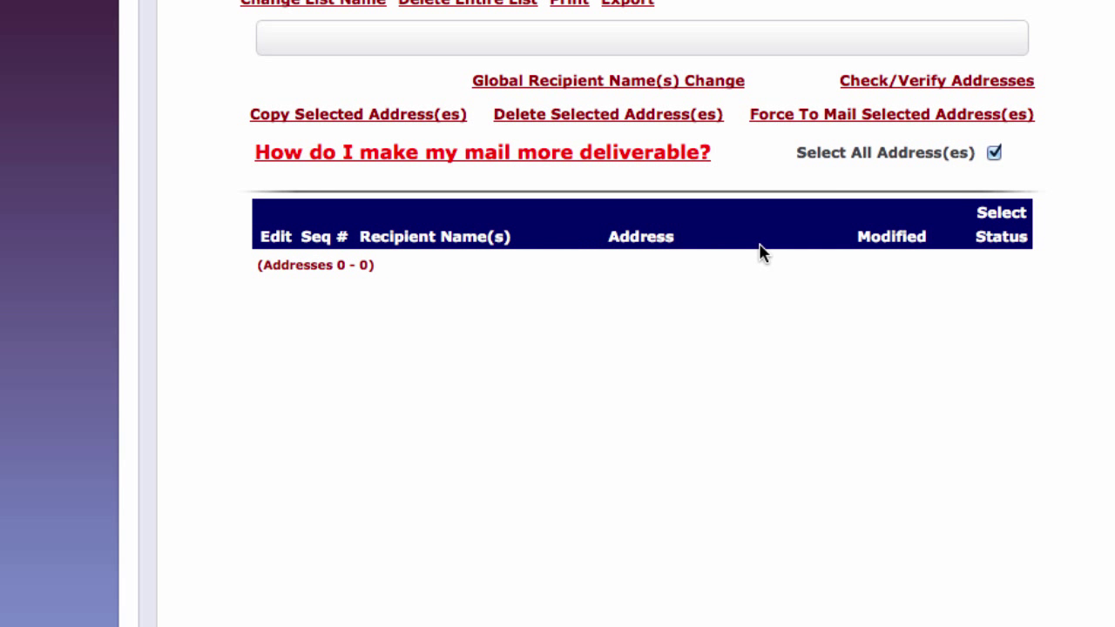
Return to the contact lists overview and check the Passed and Failed columns for Absentee Owner List 01.
scroll(751, 341, up, 5)
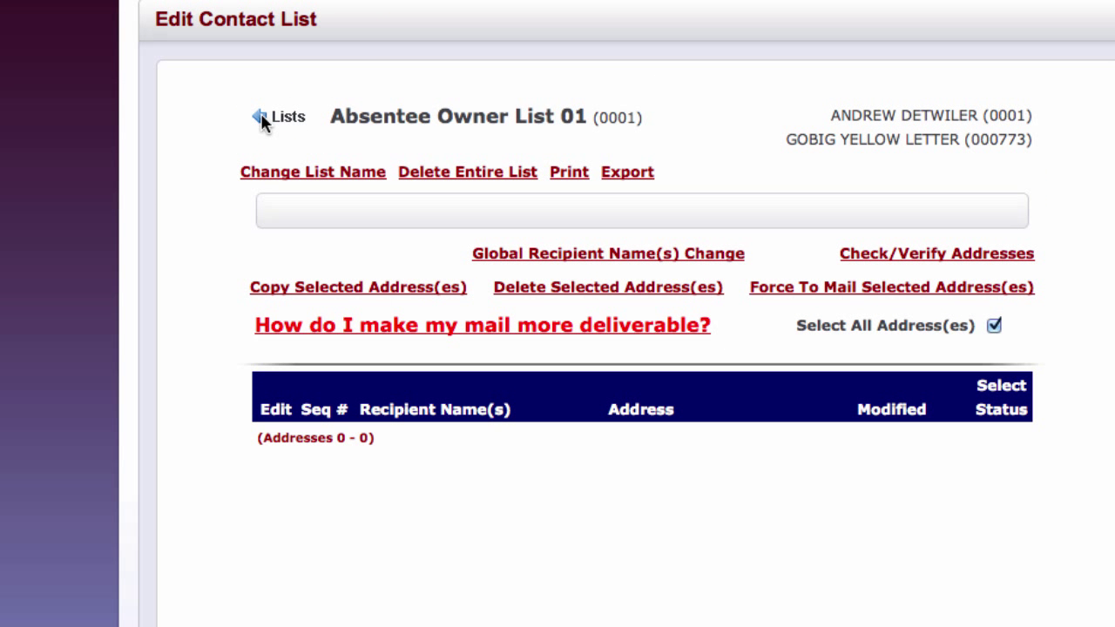
click(261, 119)
scroll(1036, 446, down, 5)
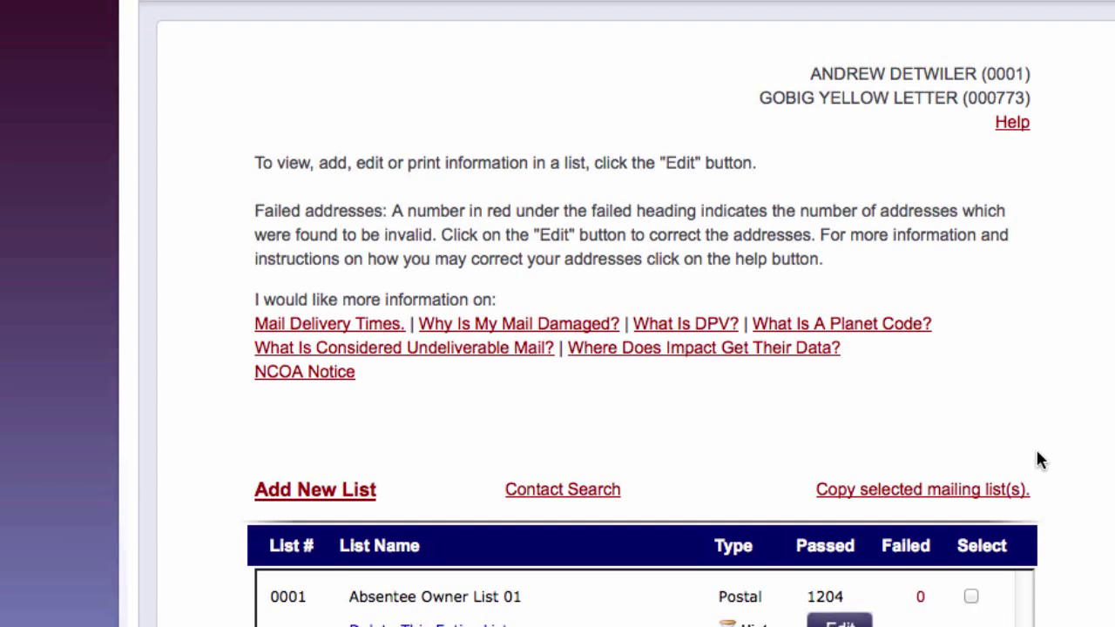
scroll(1065, 437, down, 3)
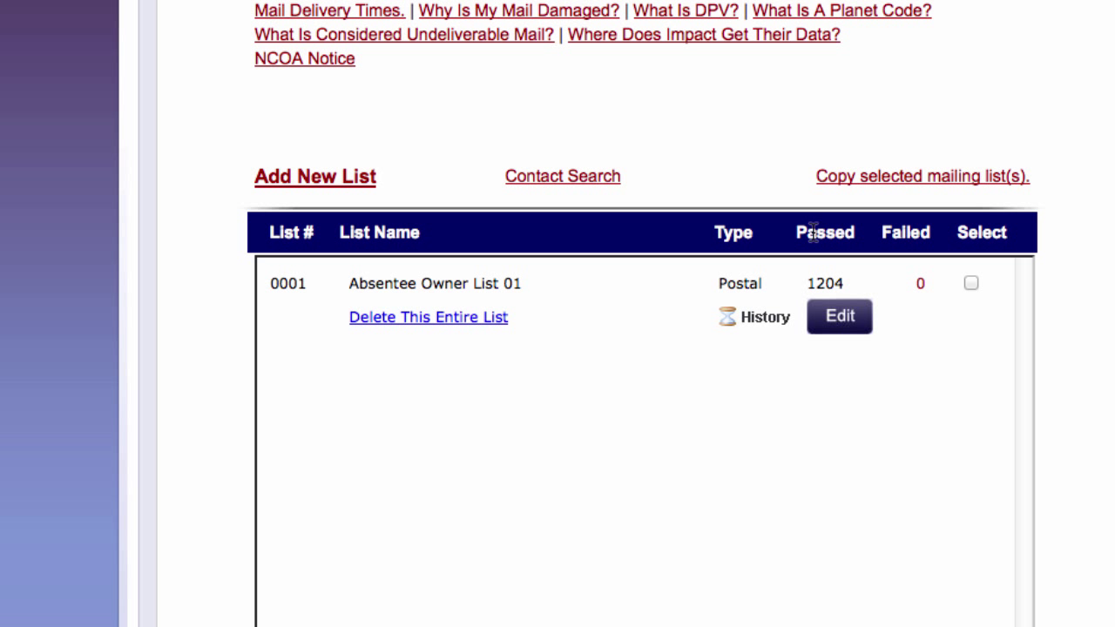
drag(808, 233, 854, 233)
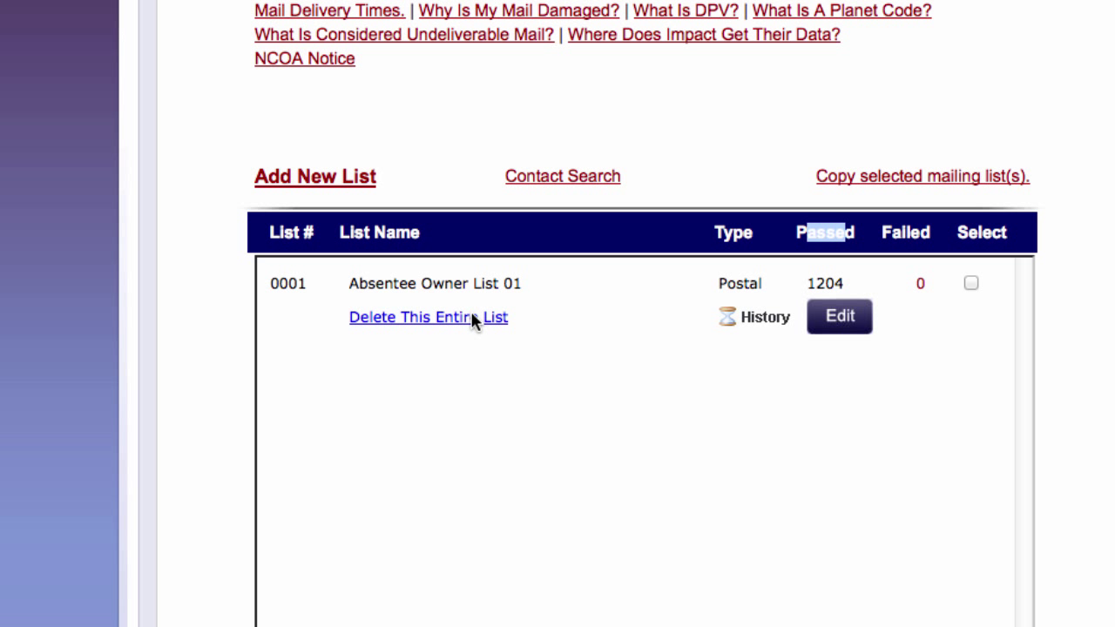
drag(348, 281, 532, 290)
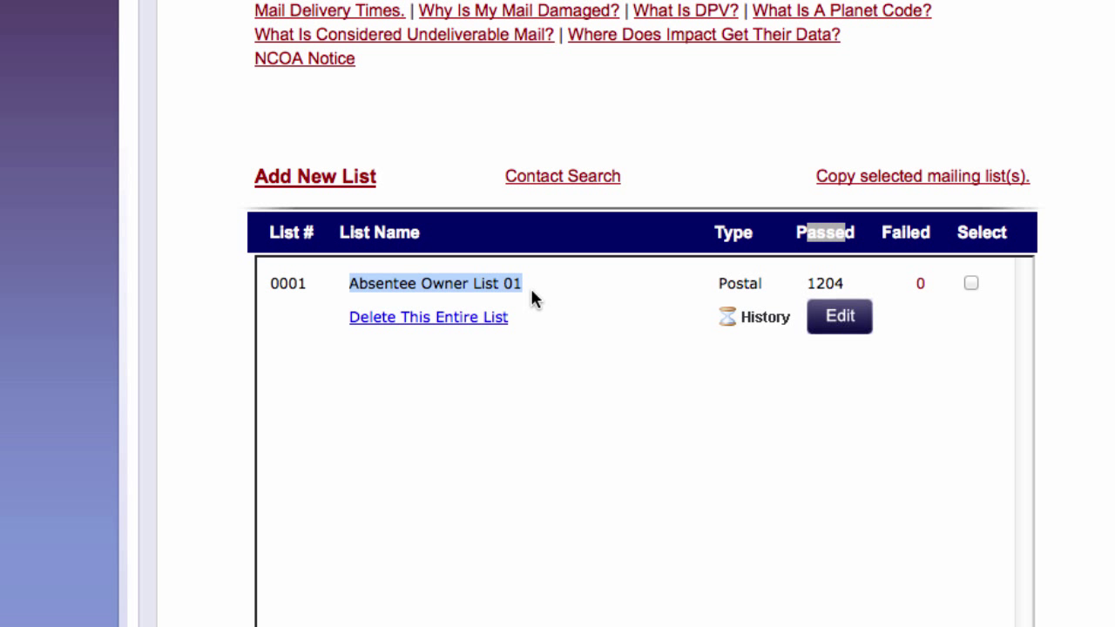
click(531, 290)
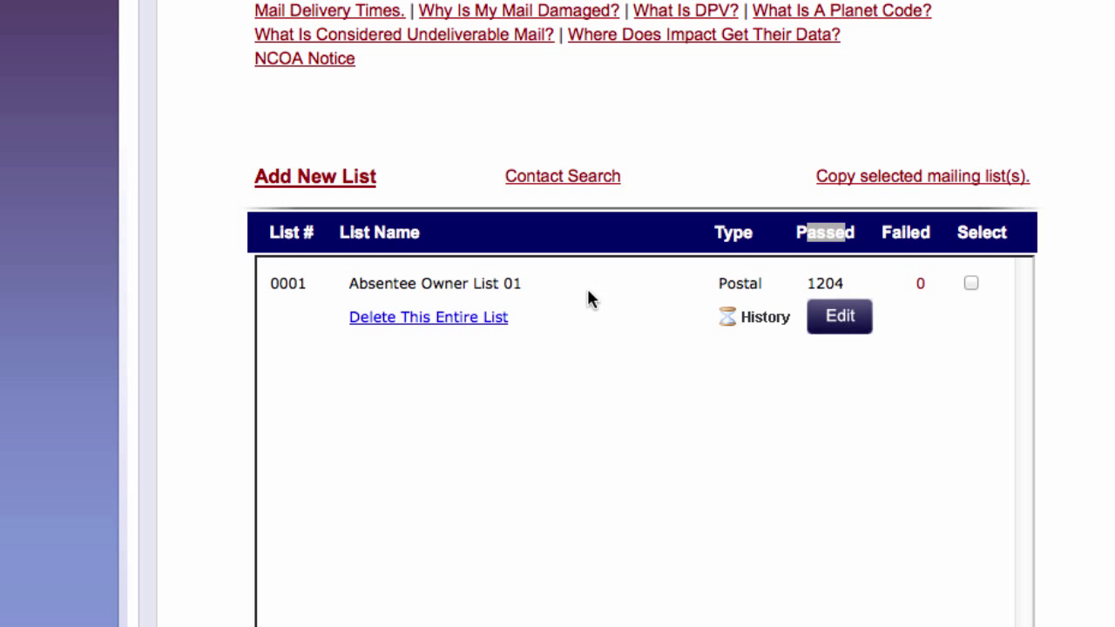
click(829, 240)
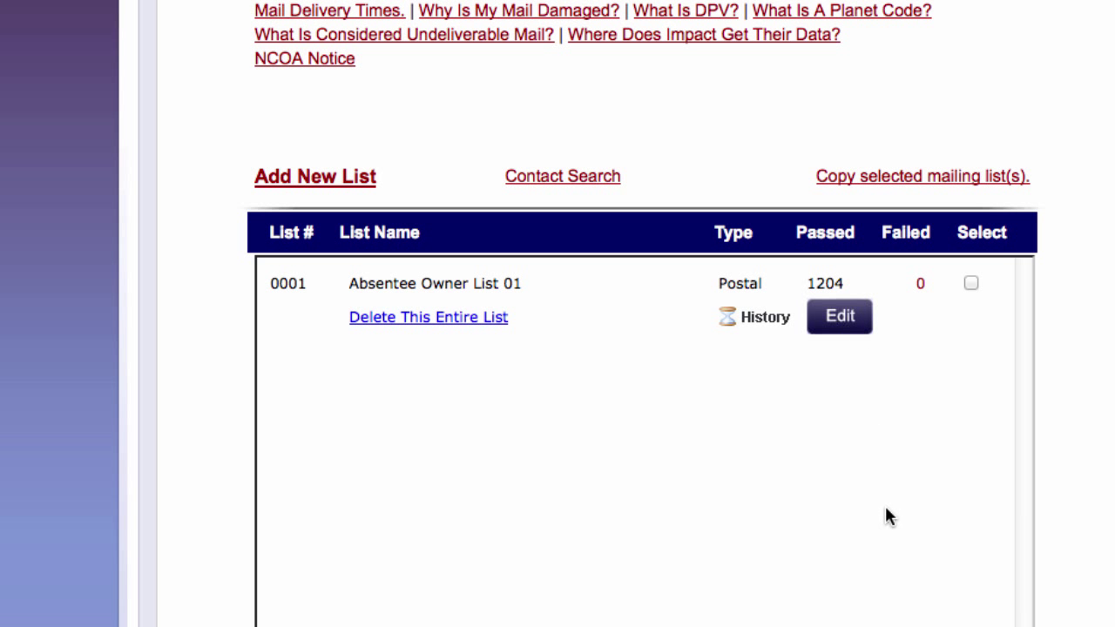
scroll(884, 514, up, 2)
scroll(956, 542, up, 1)
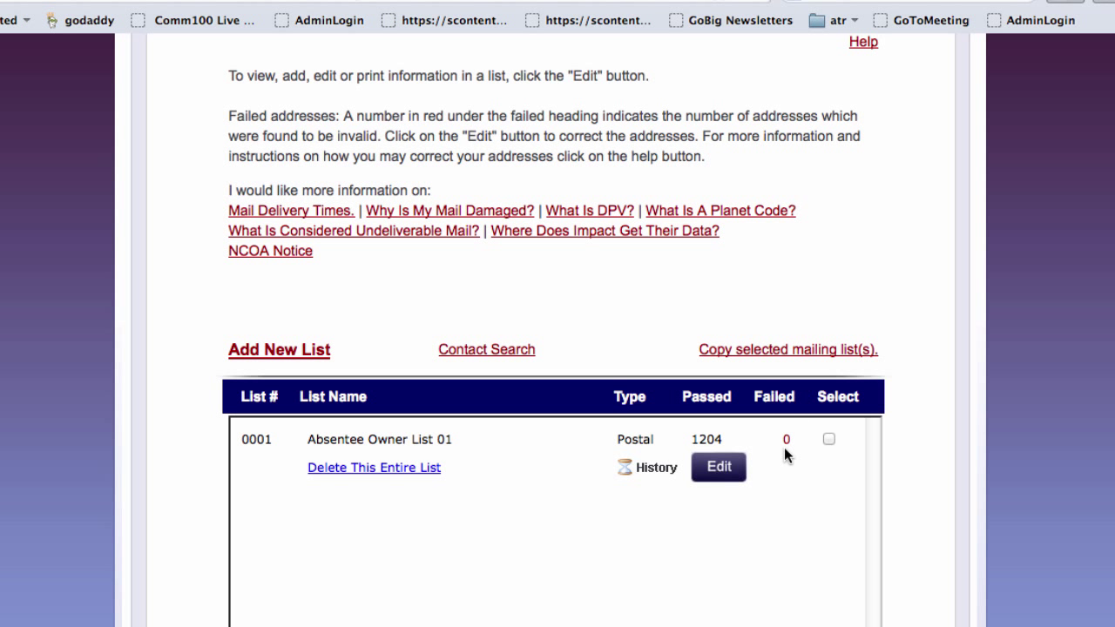
scroll(787, 492, up, 5)
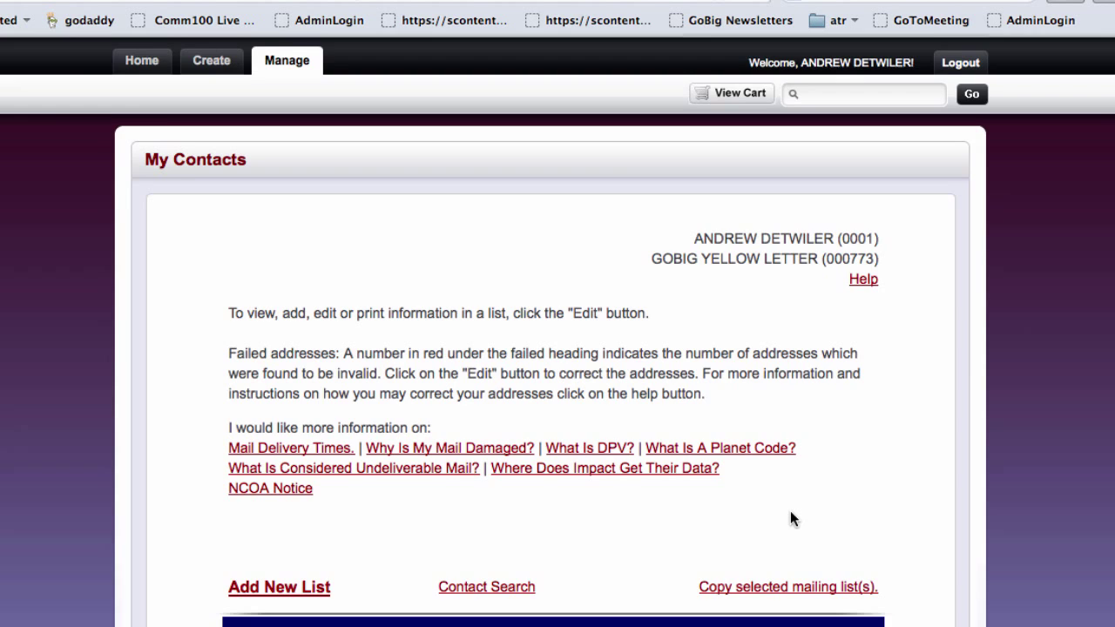